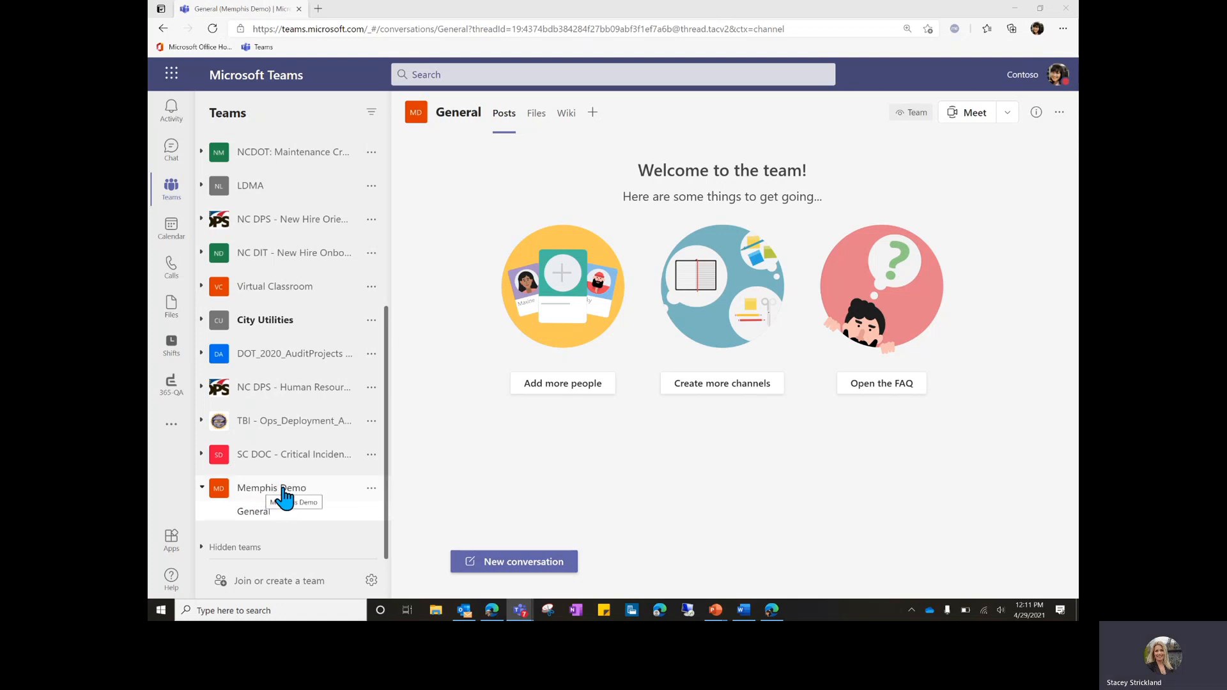
Collapse and re-expand Memphis Demo, then bring up the General channel's options menu.
click(279, 493)
click(280, 510)
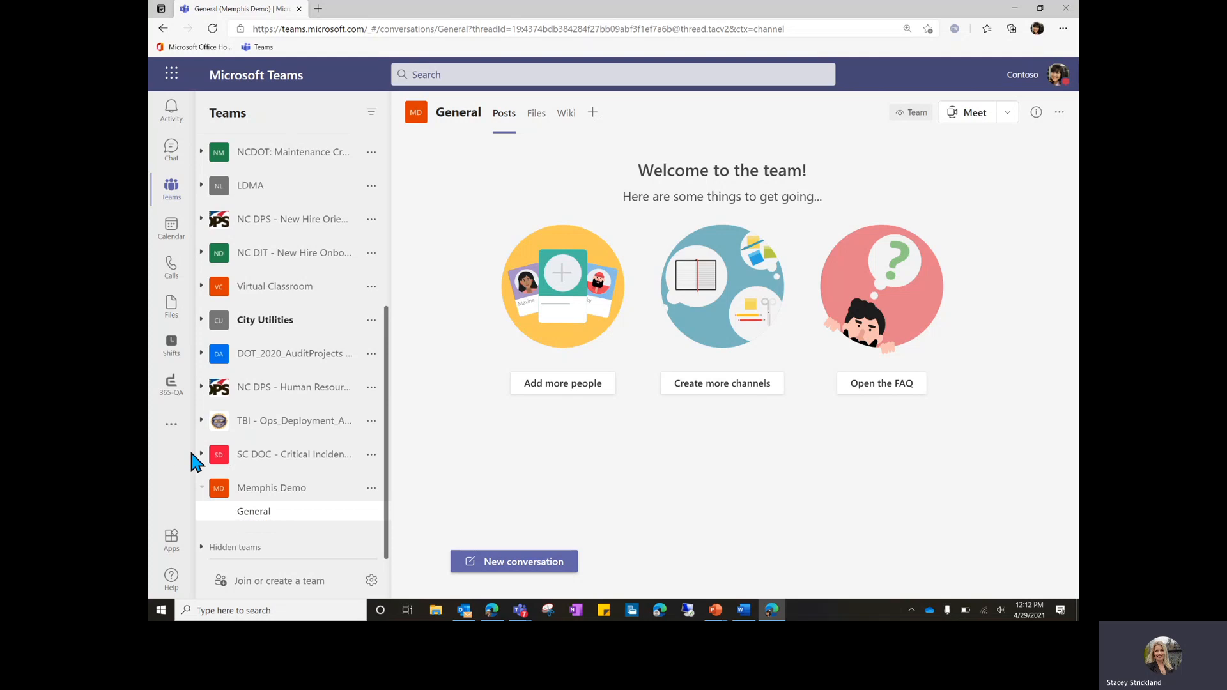
click(371, 511)
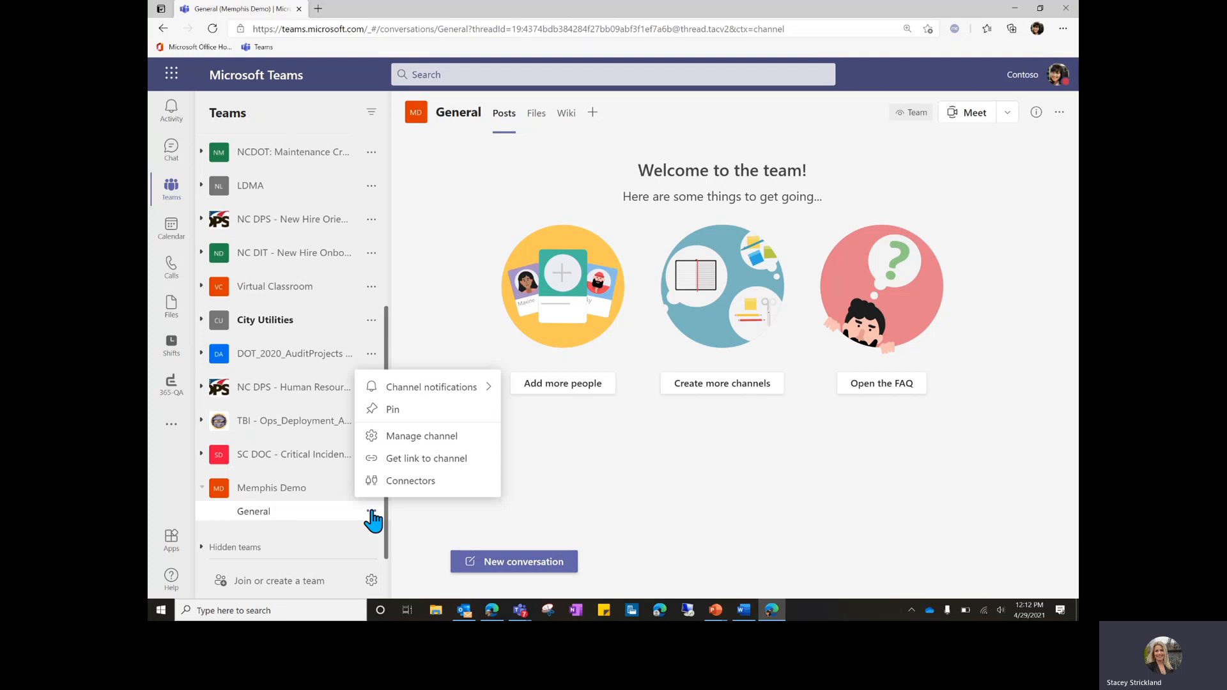
Dismiss the General channel menu and open the Memphis Demo team's More options menu.
click(285, 498)
click(281, 508)
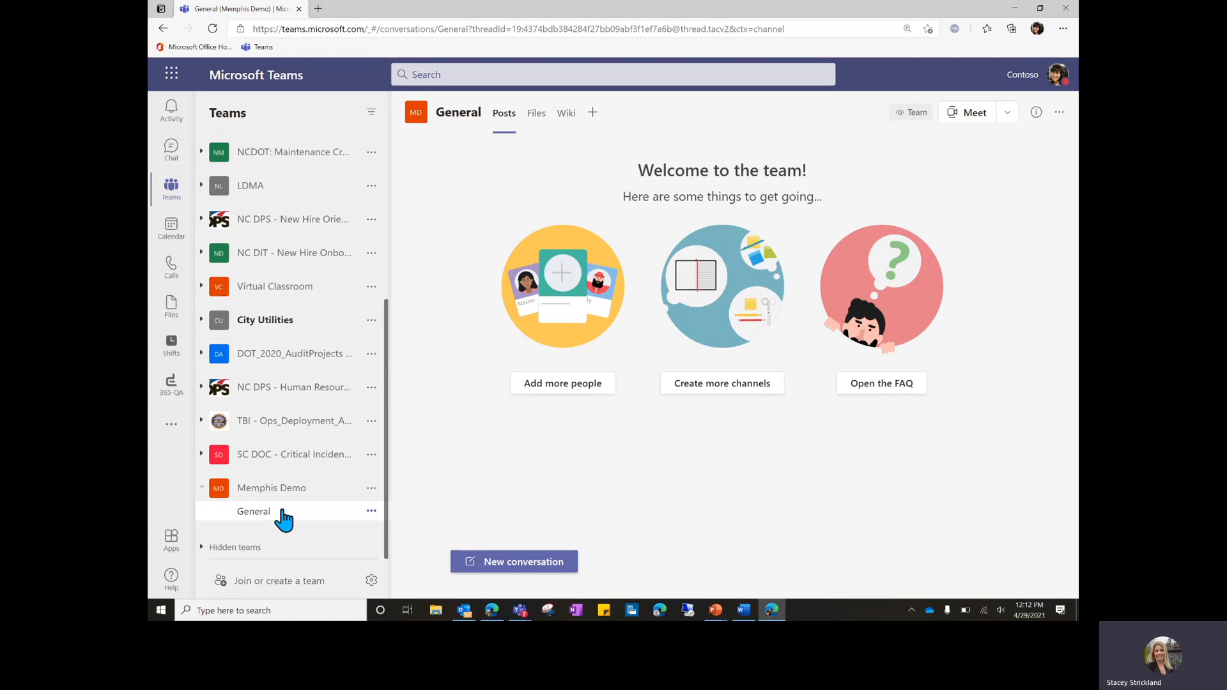
click(371, 489)
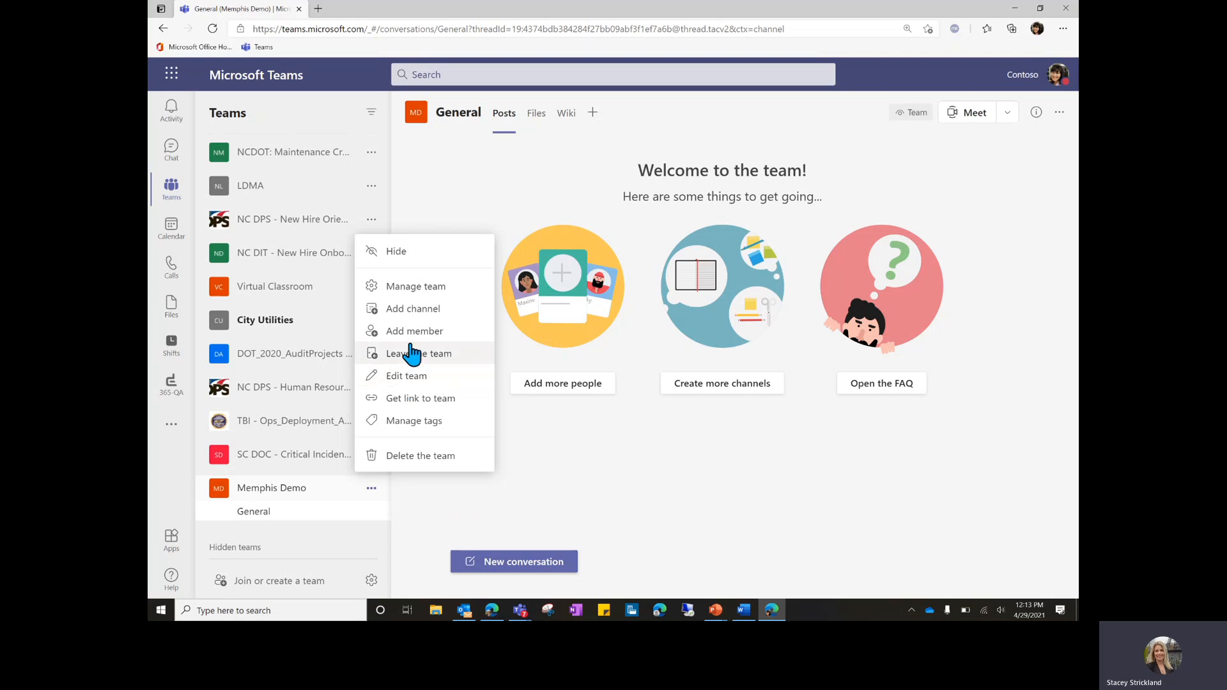
Add the finance director, senior auditor, administrative colleague and auditor to Memphis Demo as members.
click(444, 330)
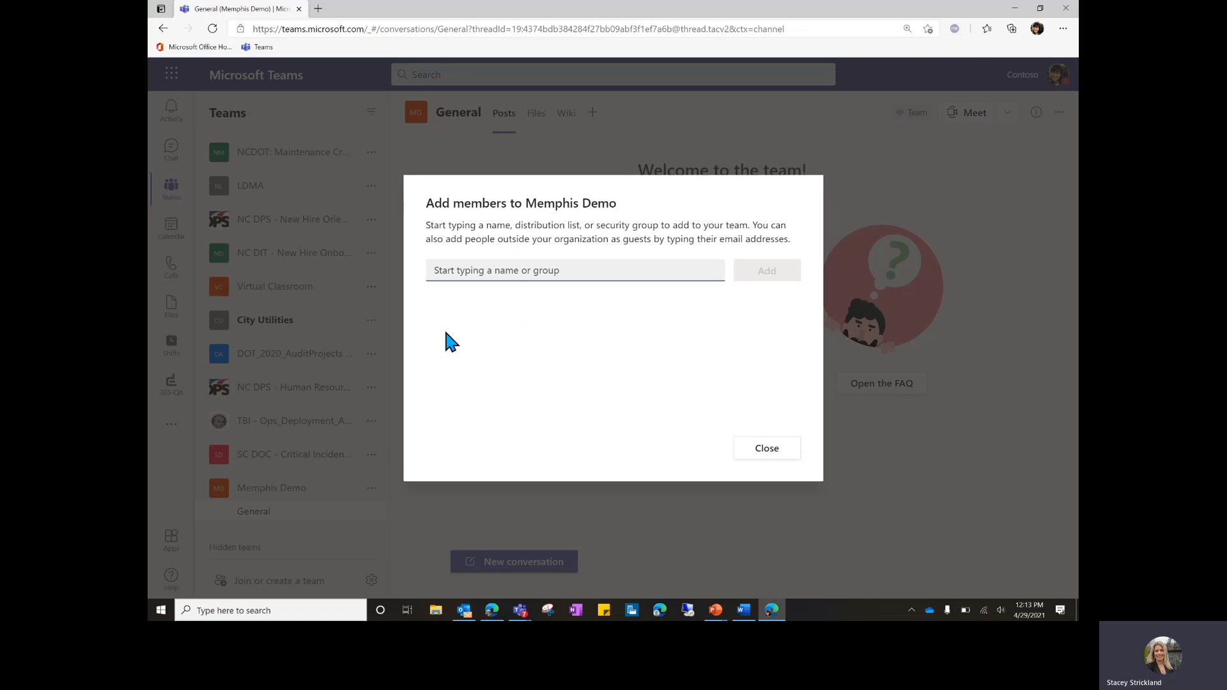
text(Deb)
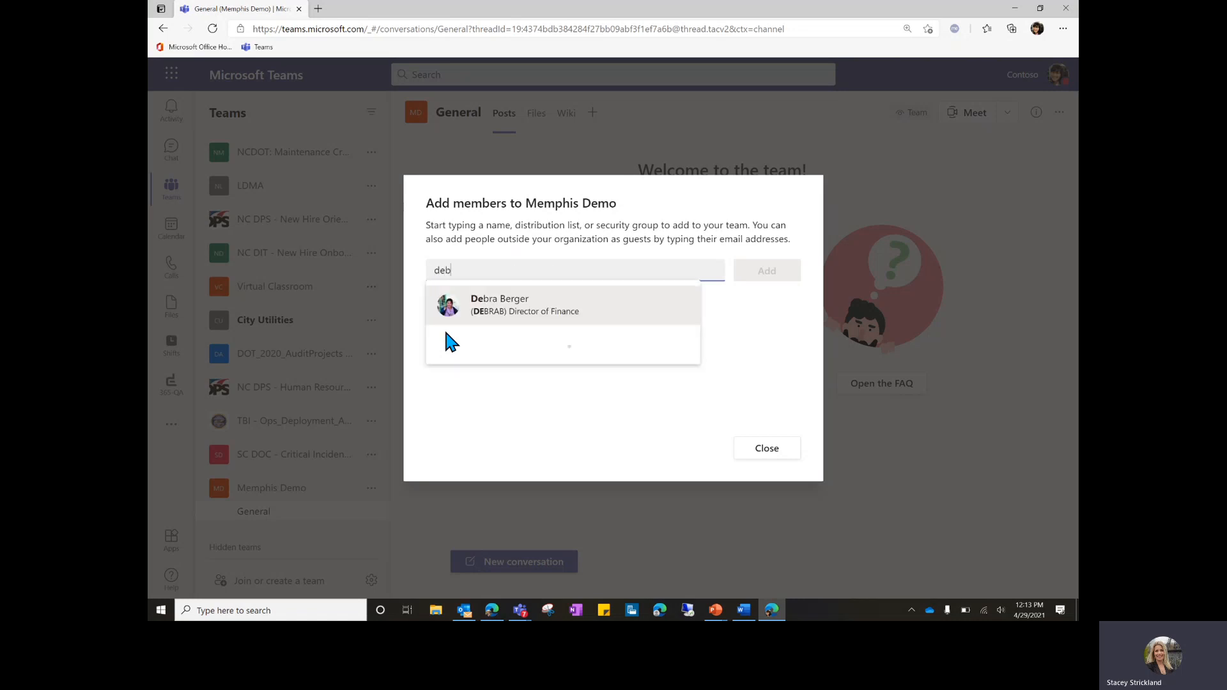
key(Return)
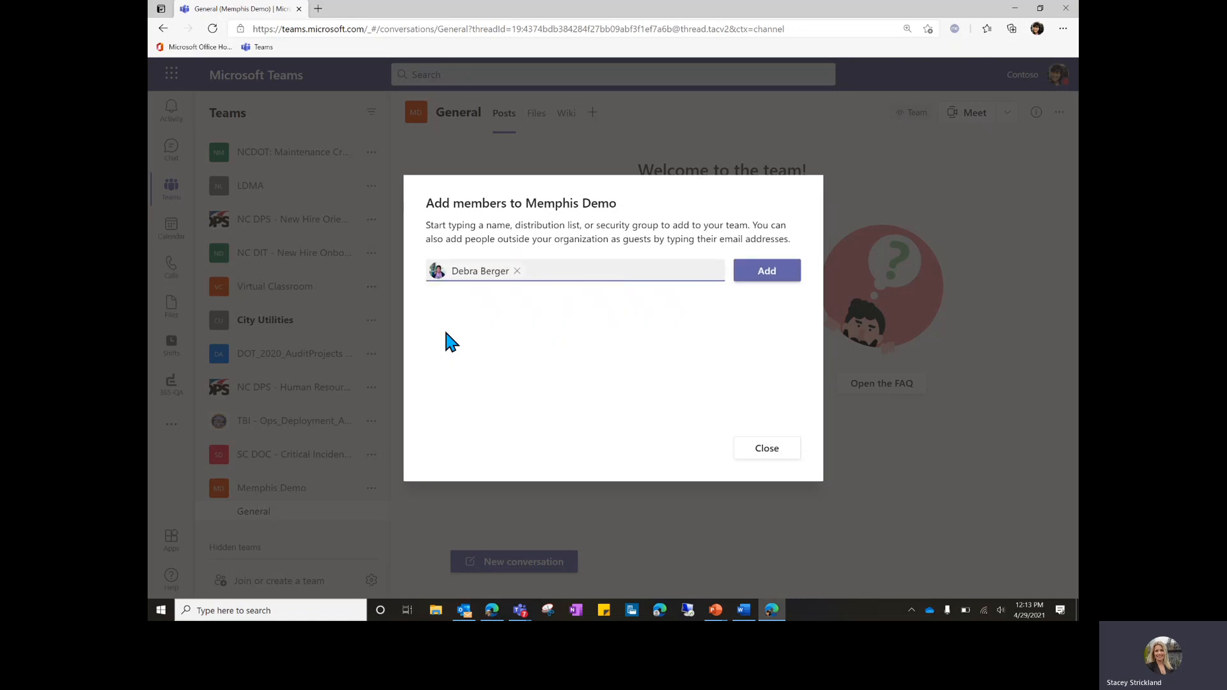
text(Nes)
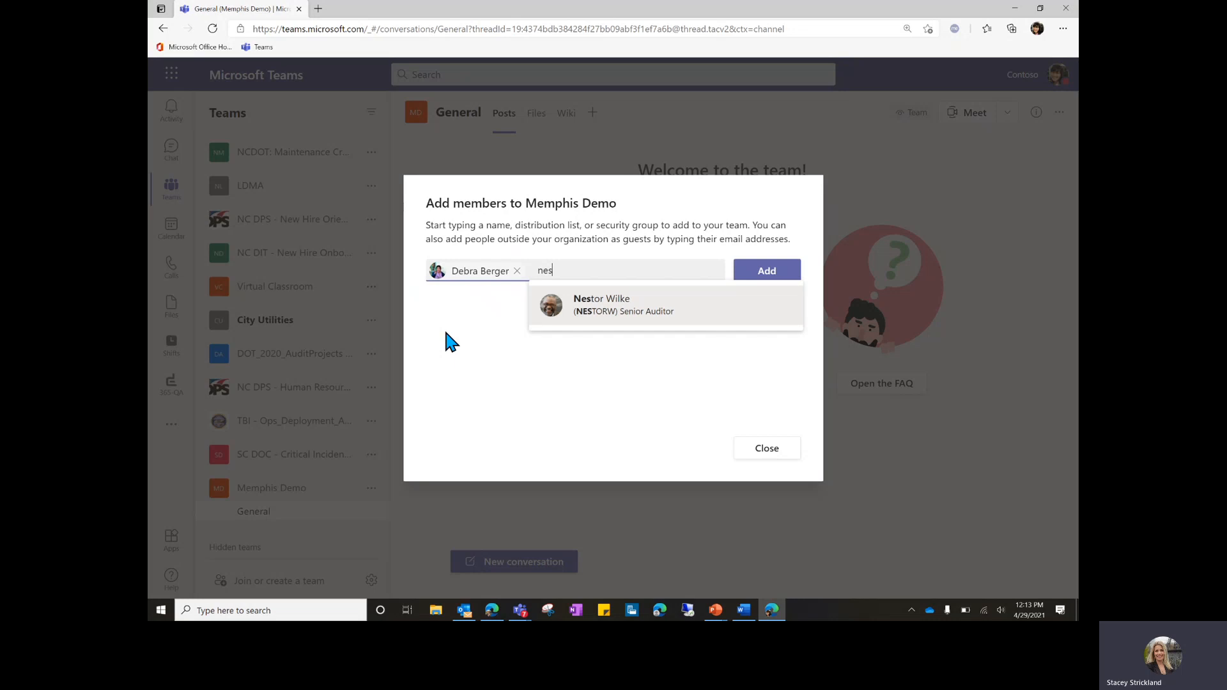
key(Return)
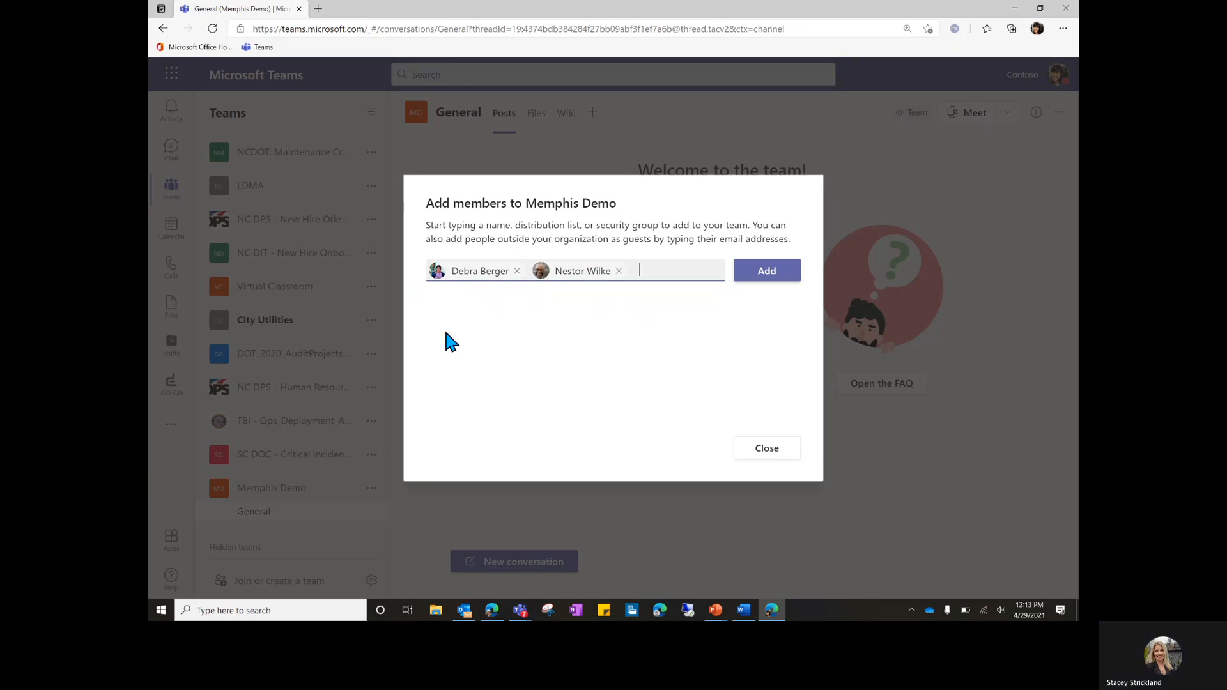
text(jon)
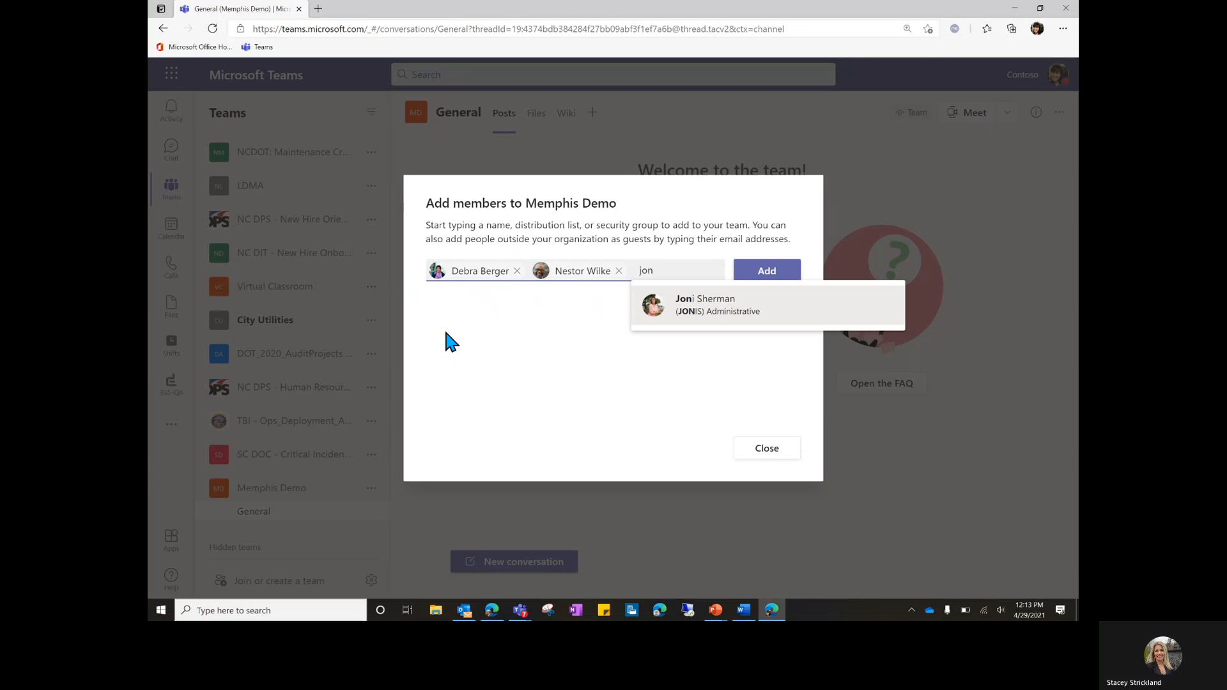
key(Return)
text(jord)
key(Return)
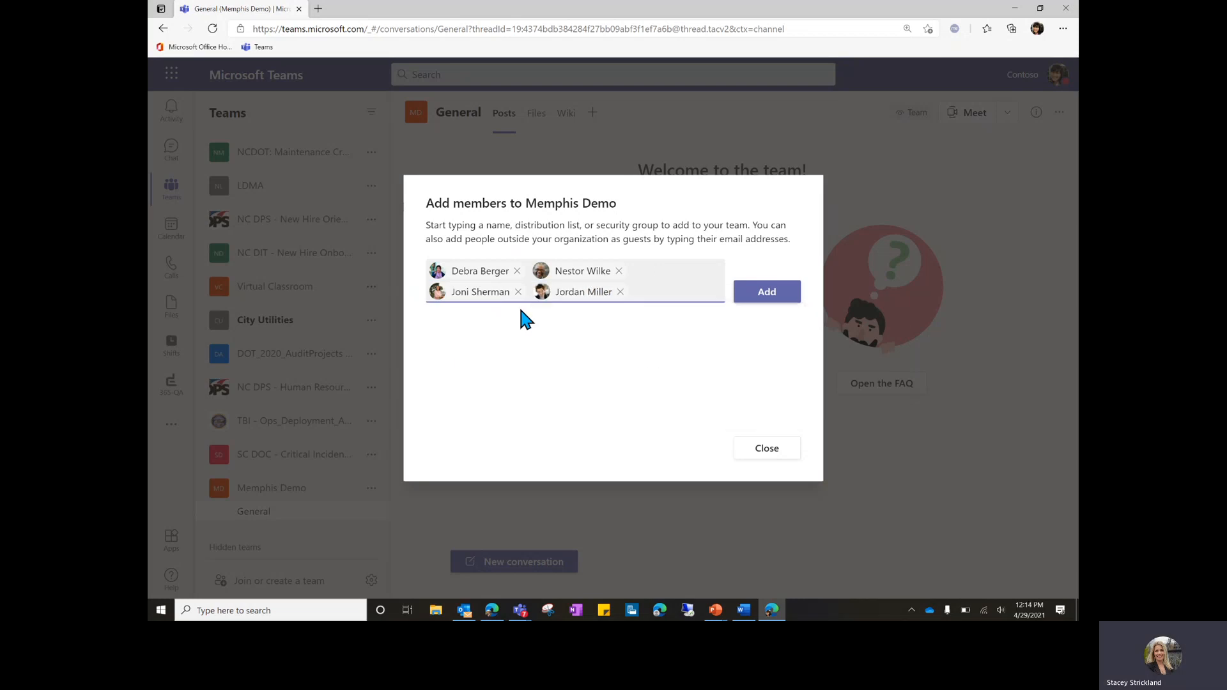
click(772, 295)
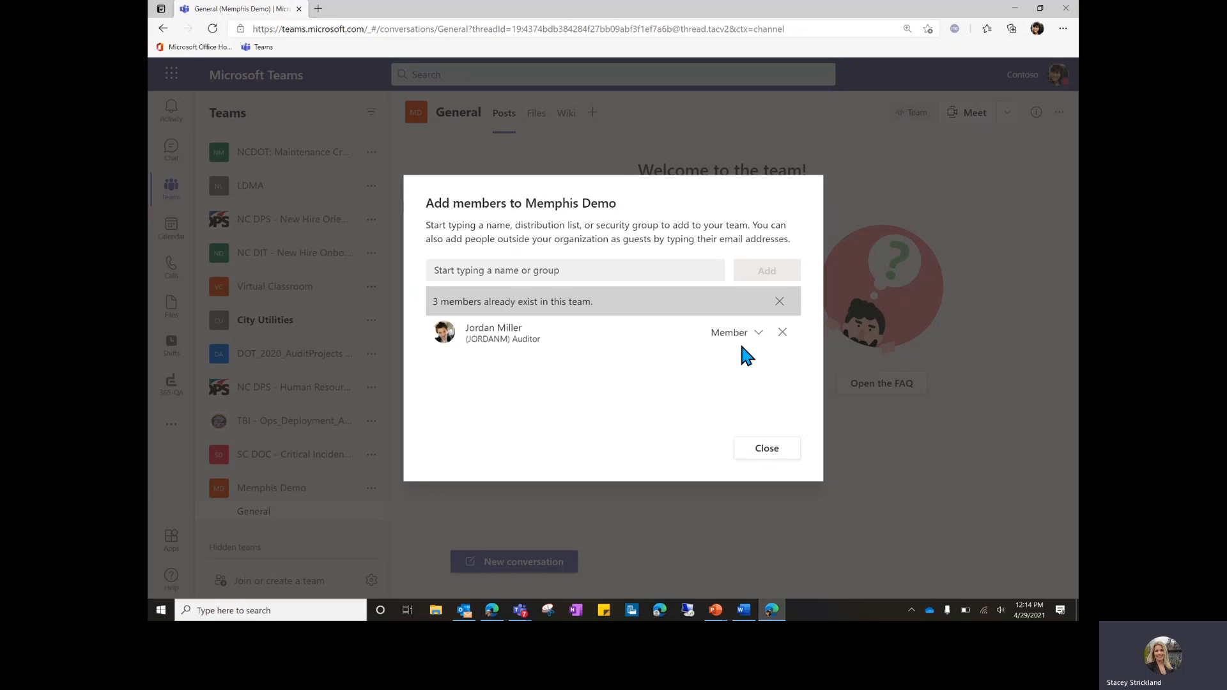
Create a Permits channel in Memphis Demo, set to show automatically in everyone's channel list.
click(767, 452)
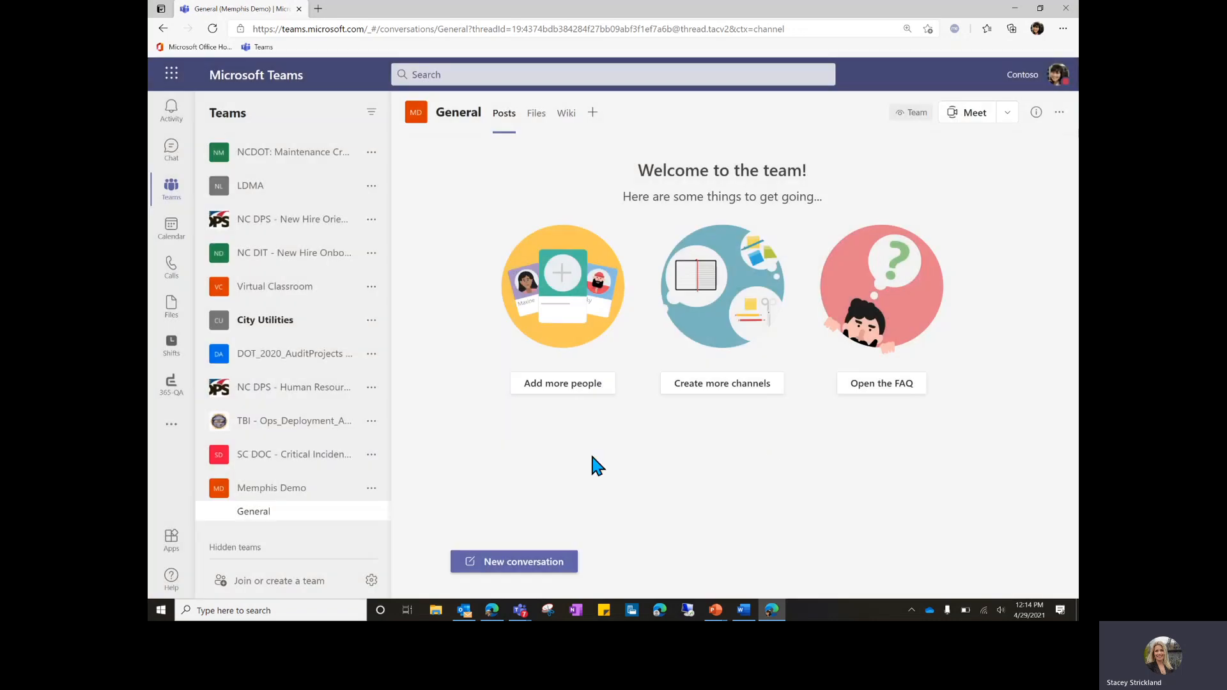
click(372, 489)
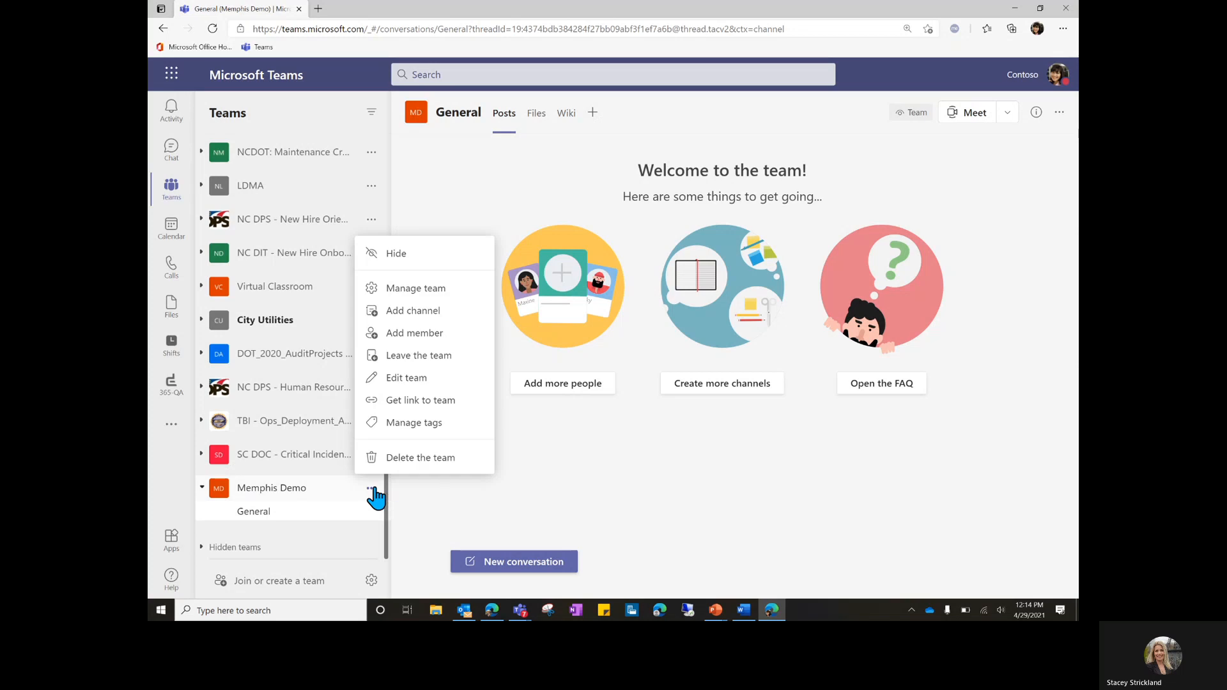
click(427, 314)
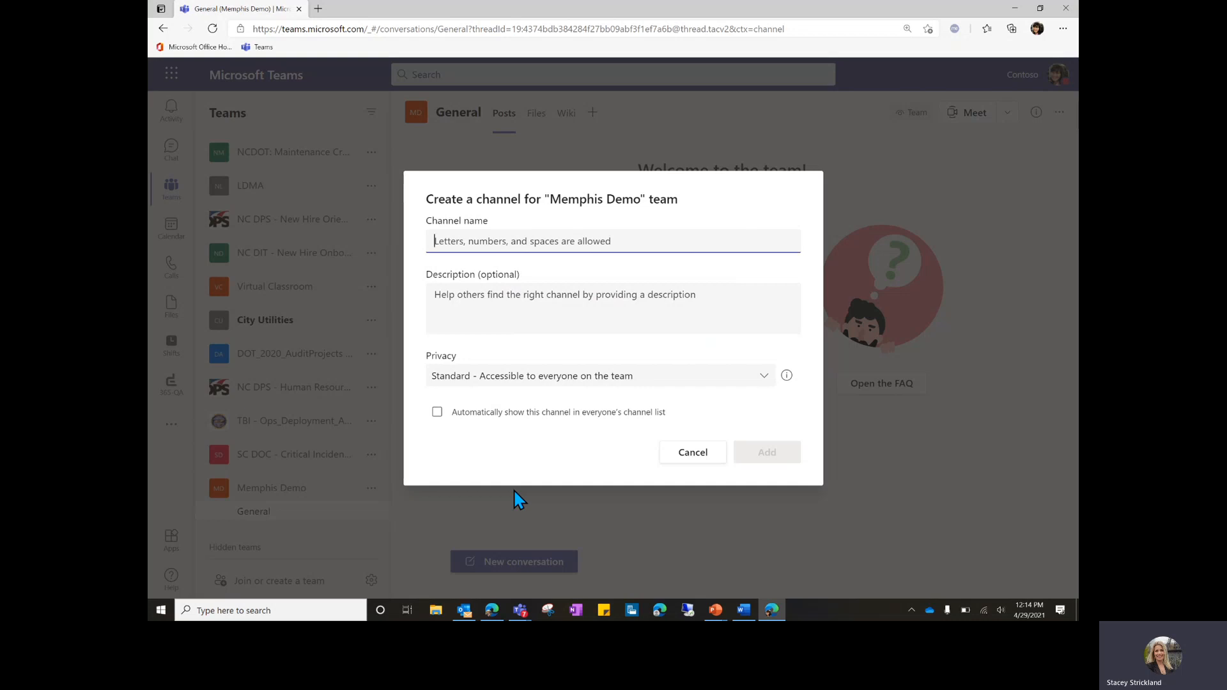
text(Inspecti)
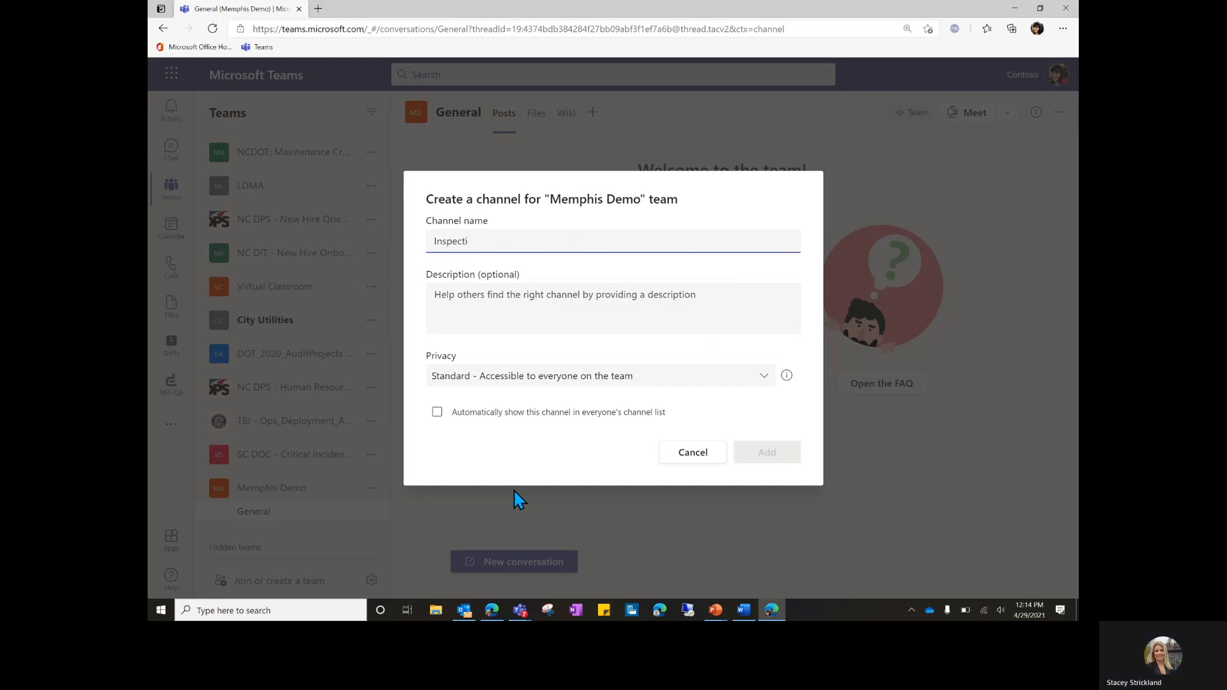
text(ngs)
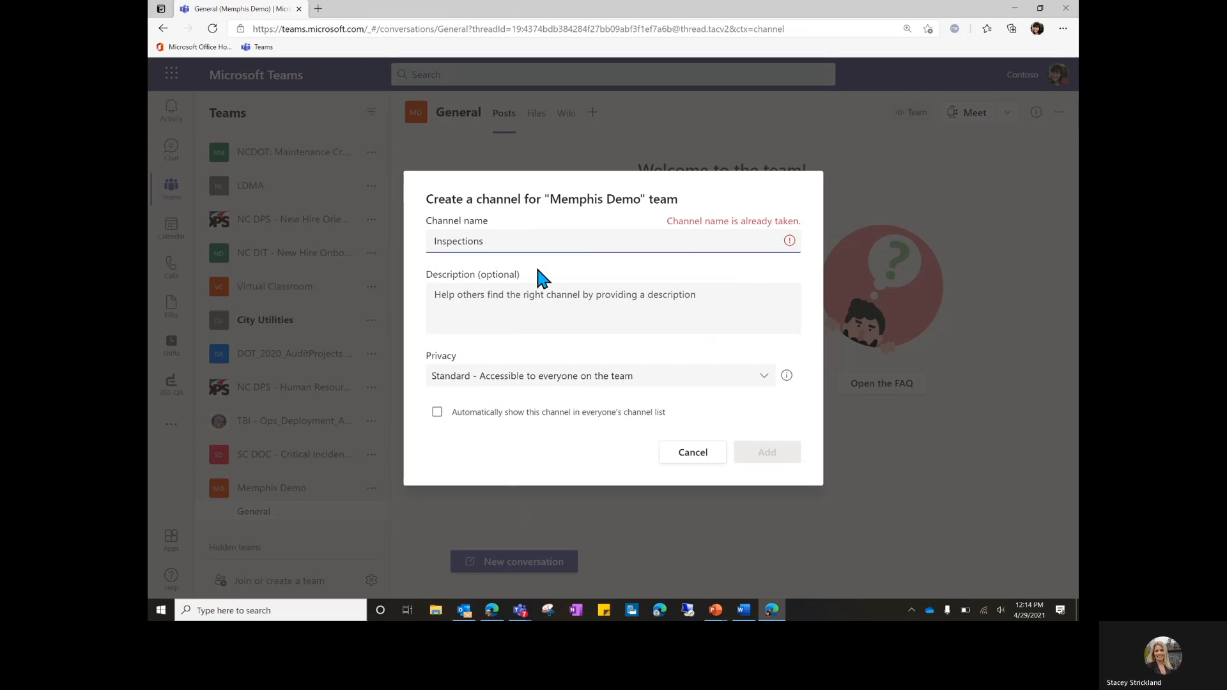
drag(490, 238, 394, 248)
text(Permits)
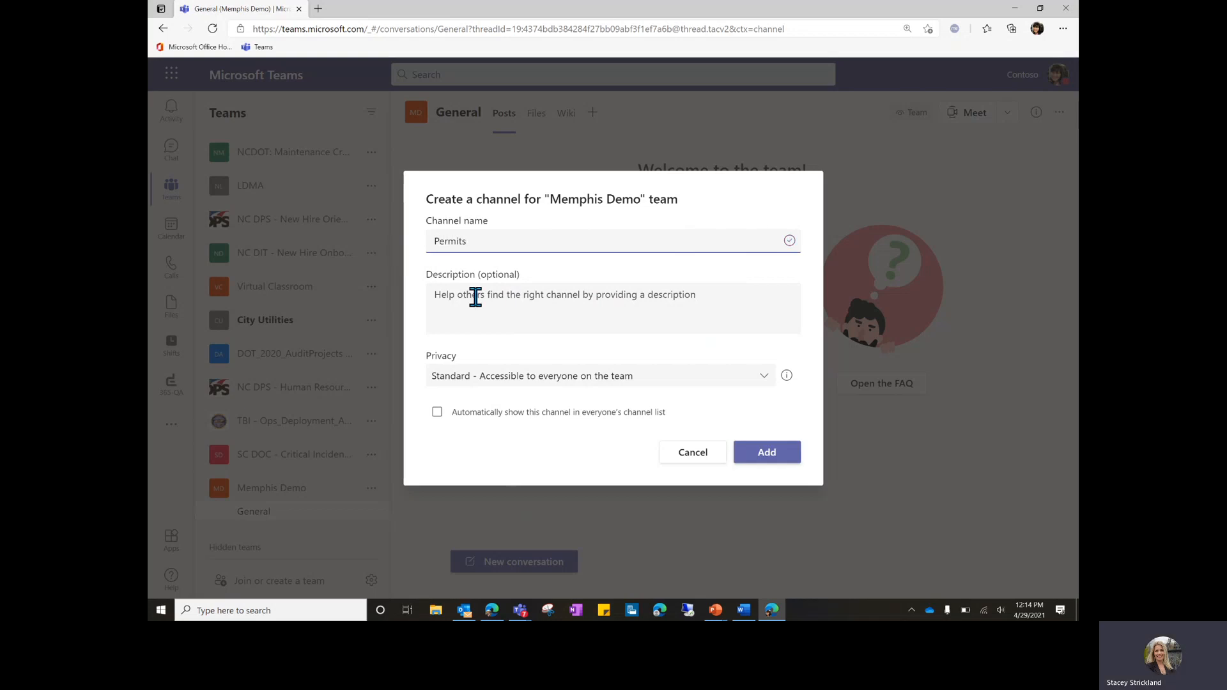
click(438, 412)
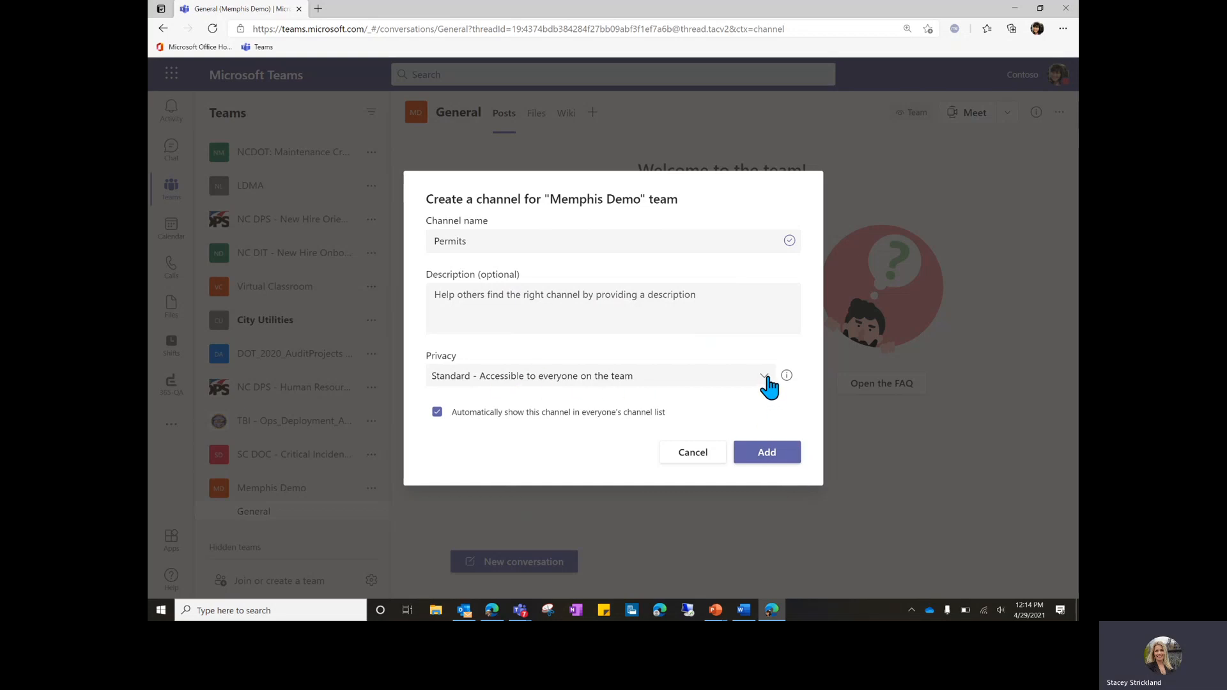
click(784, 455)
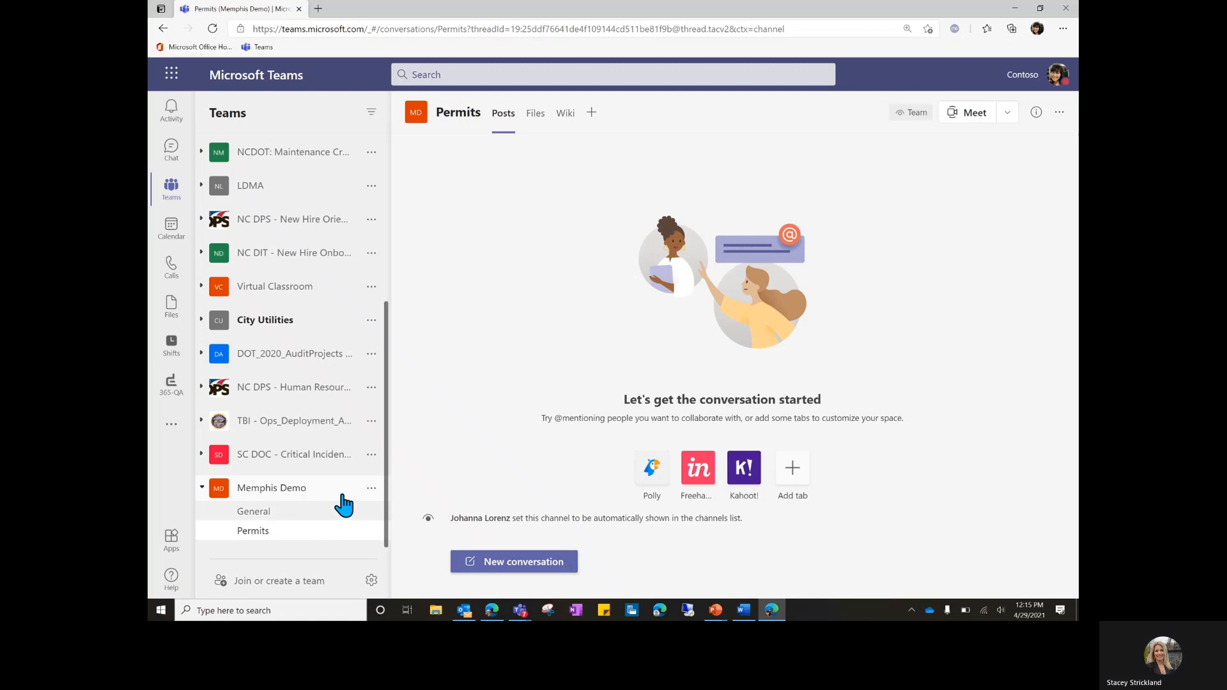
Open Manage team for Memphis Demo and expand Members and guests to review all members.
click(371, 490)
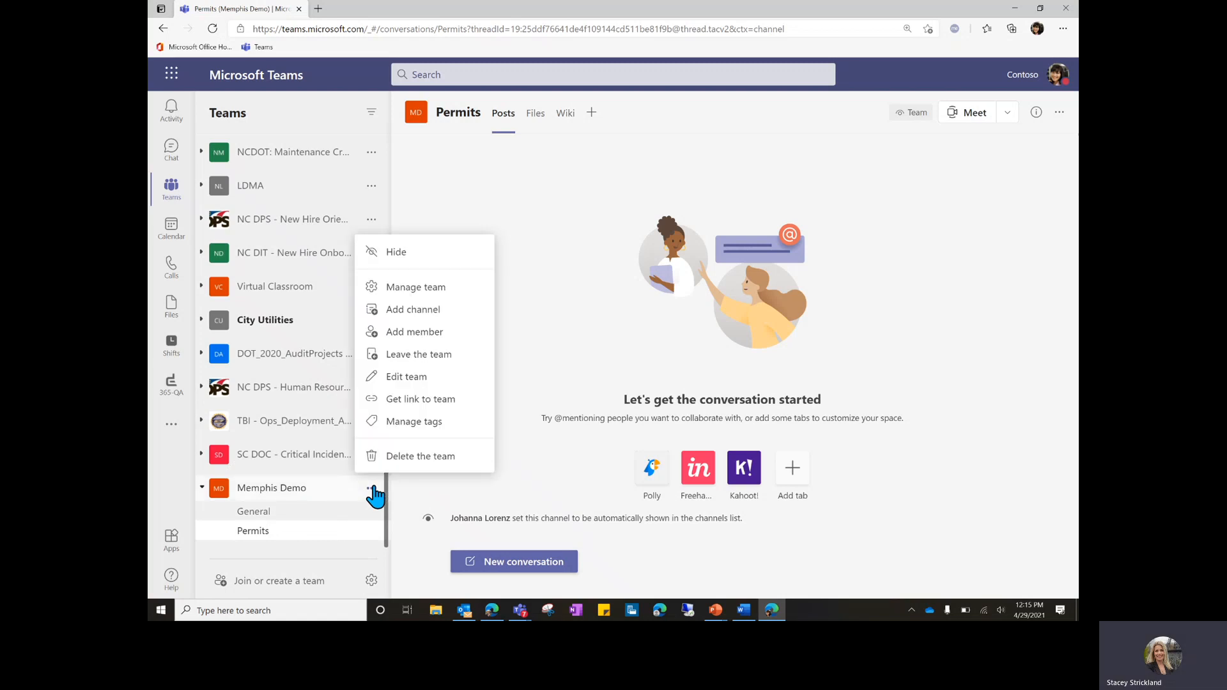
click(421, 289)
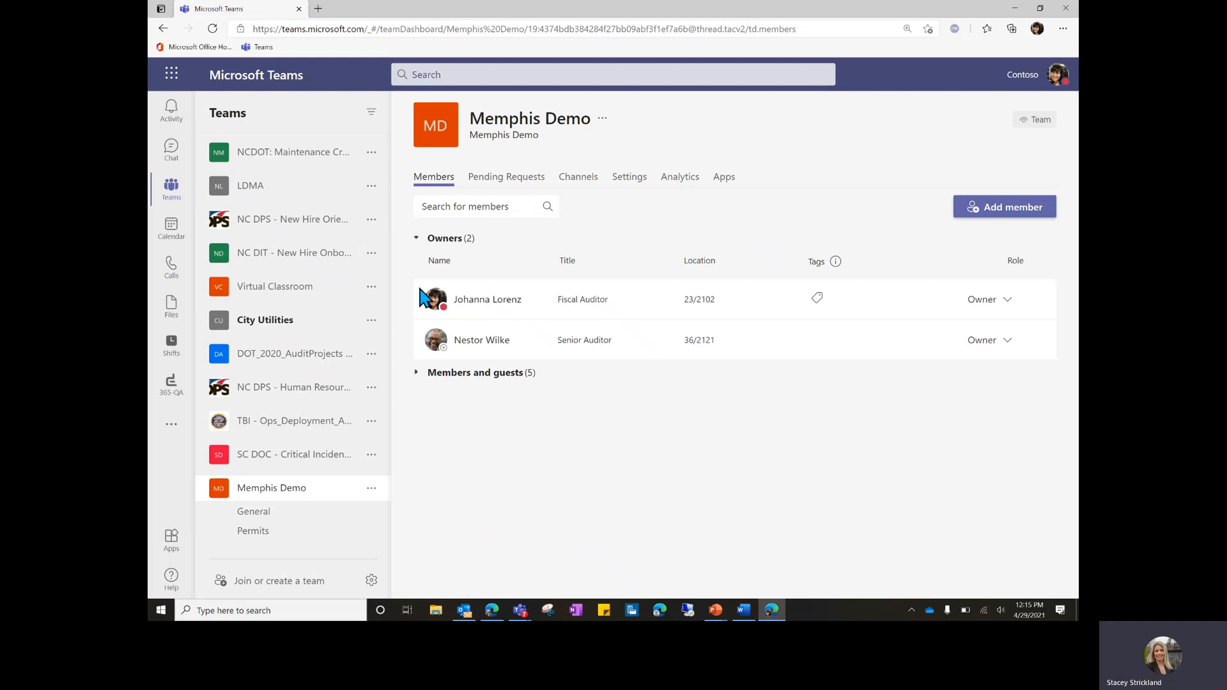
click(478, 377)
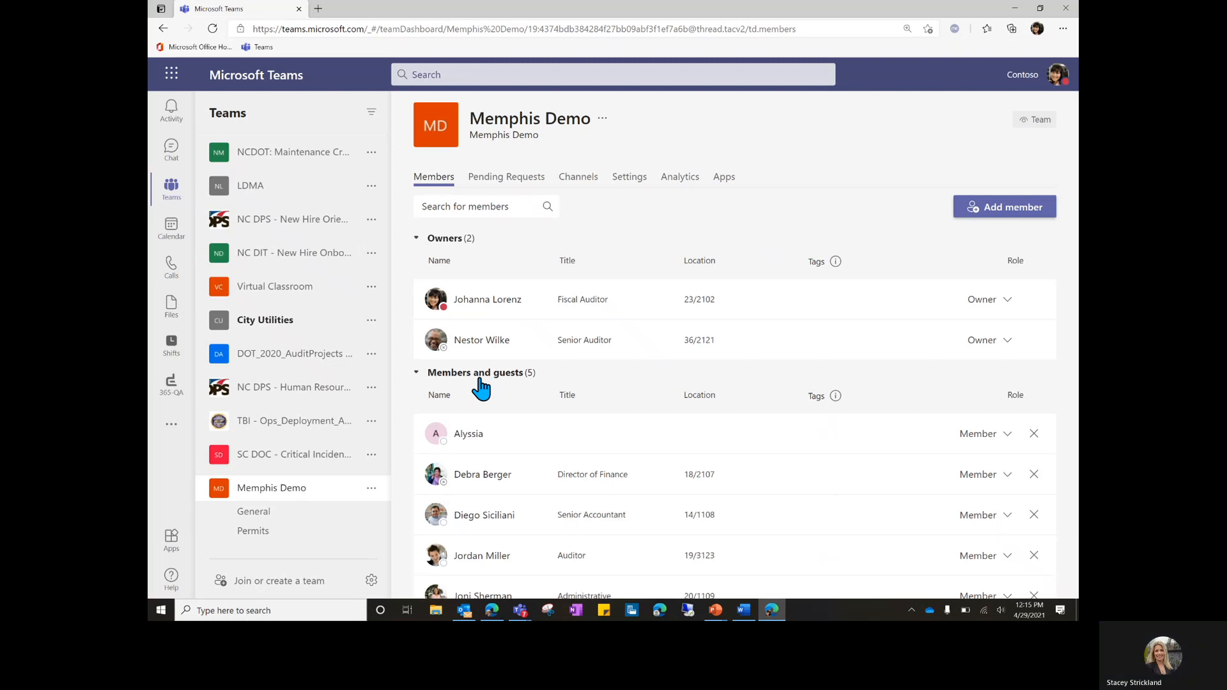
scroll(502, 397, down, 1)
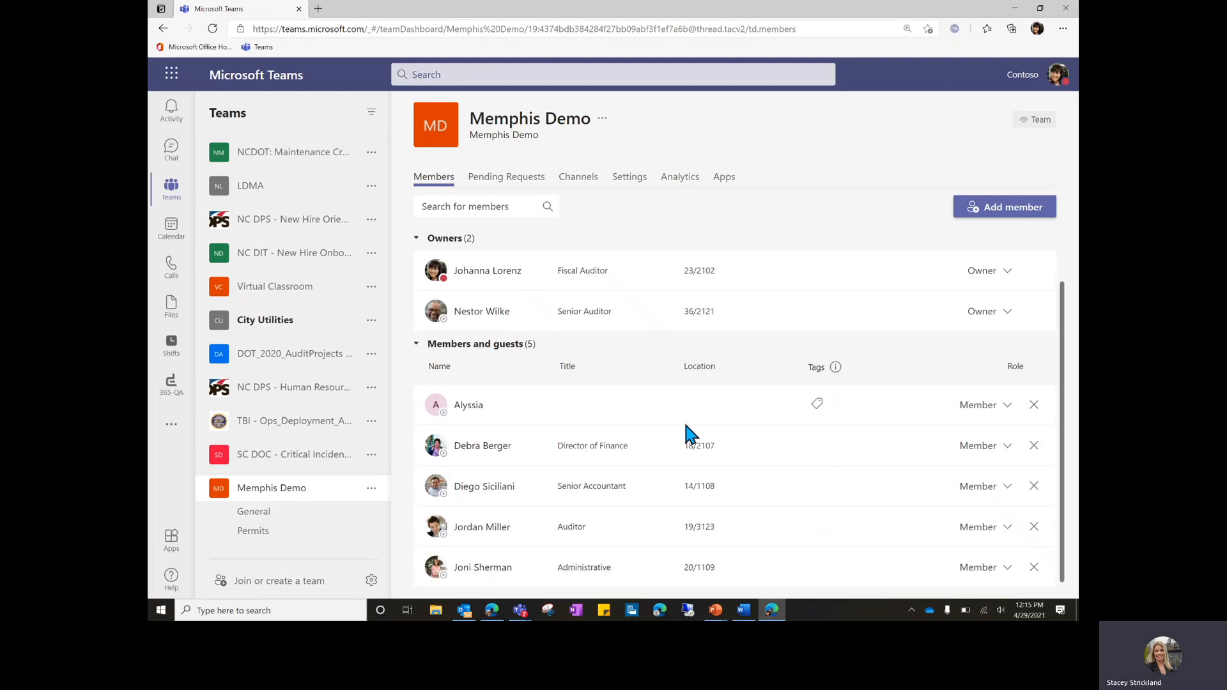
scroll(685, 426, up, 1)
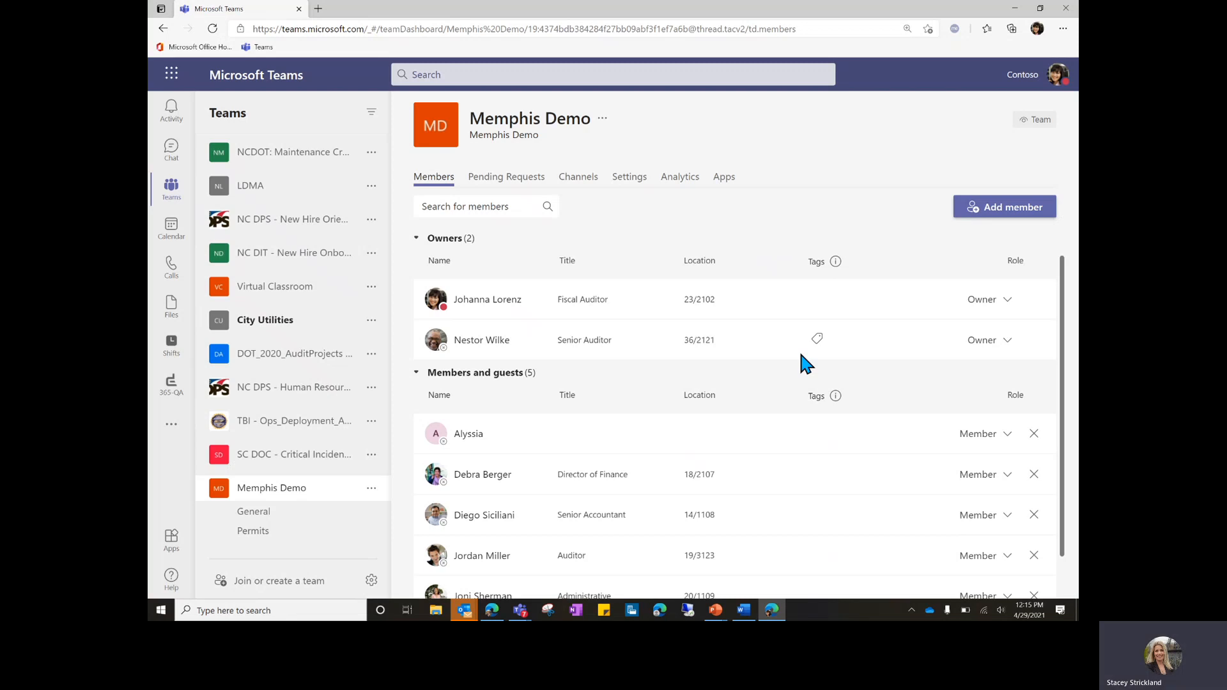
Change the Senior Auditor to Member, Director of Finance to Owner, and remove the untitled member.
click(1001, 356)
click(993, 407)
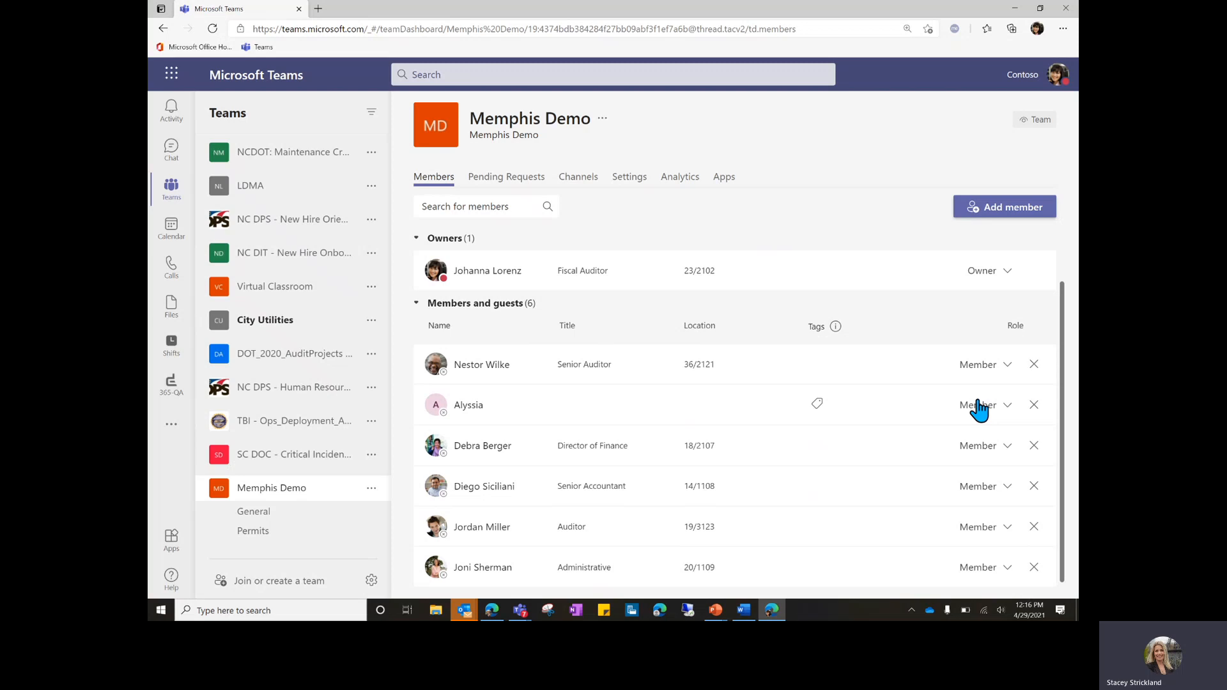
click(986, 457)
click(979, 486)
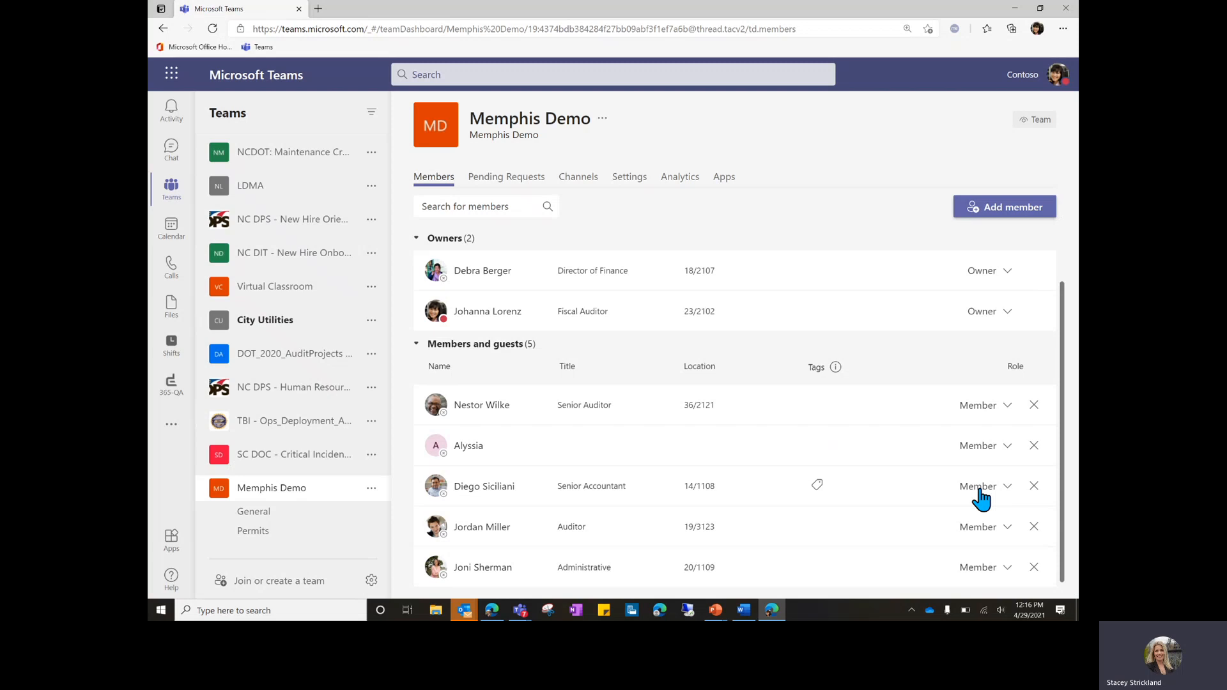
click(1033, 444)
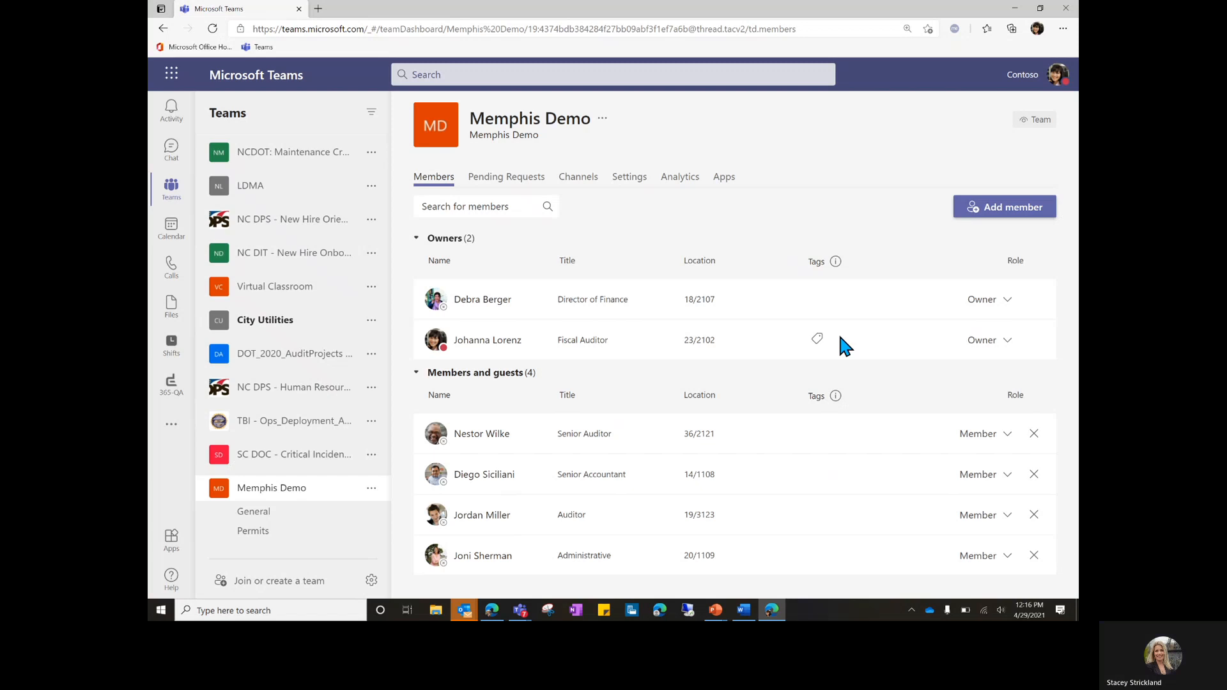
Glance at Pending Requests, go back to the Members tab, and close the team options menu.
click(528, 185)
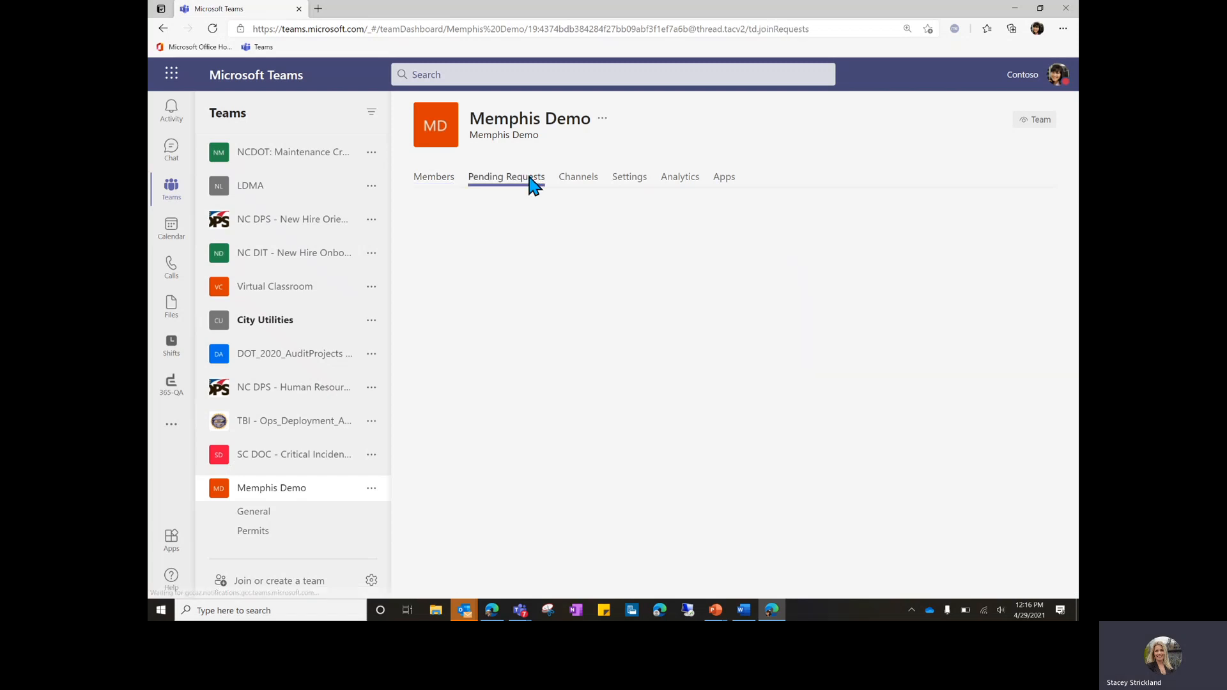
click(435, 184)
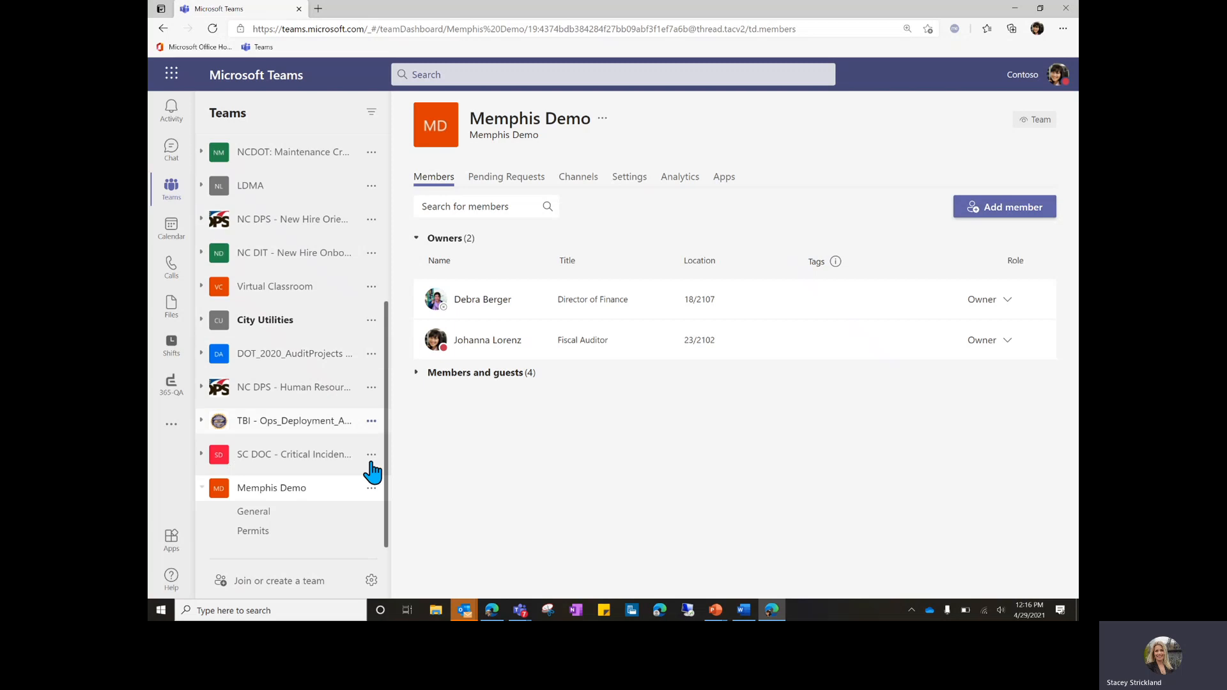
click(371, 489)
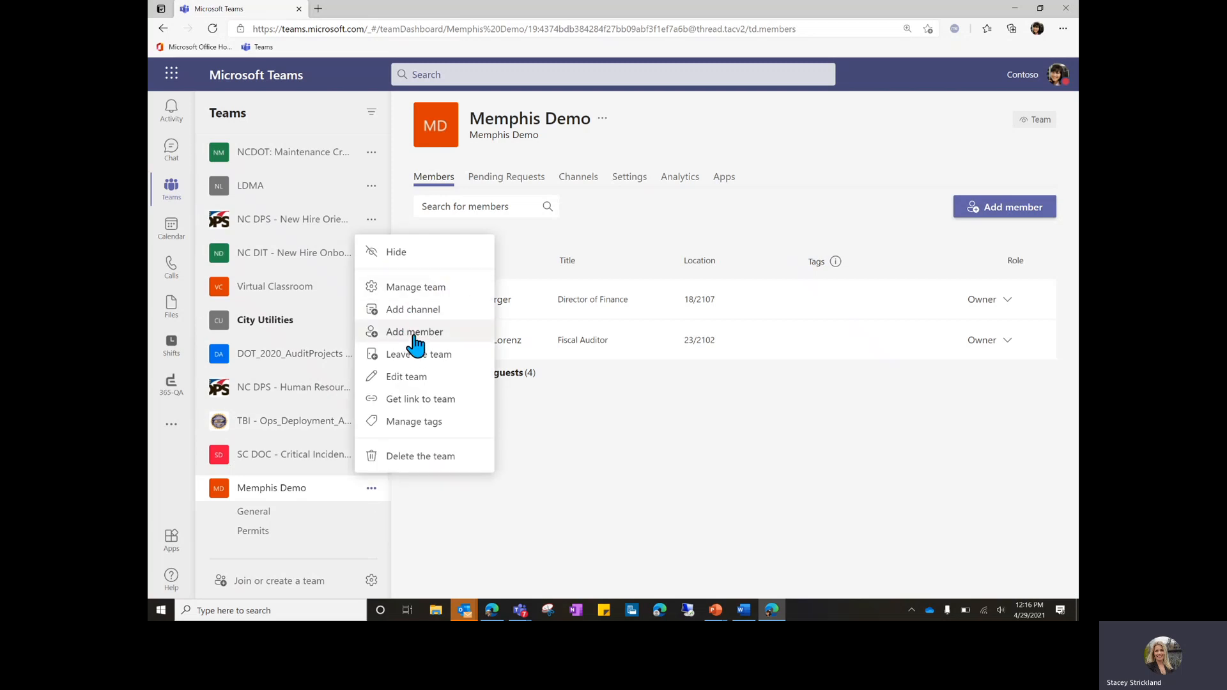
click(834, 260)
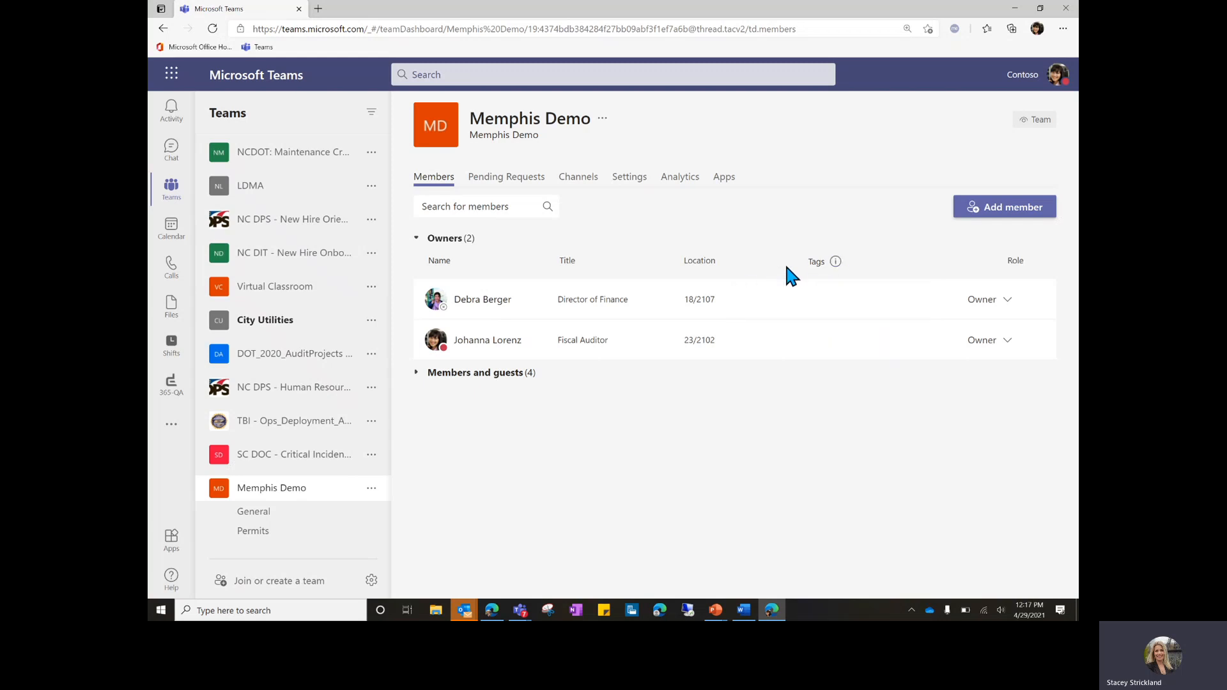
Confirm Pending Requests is empty, then view the Channels tab listing General and Permits.
click(522, 184)
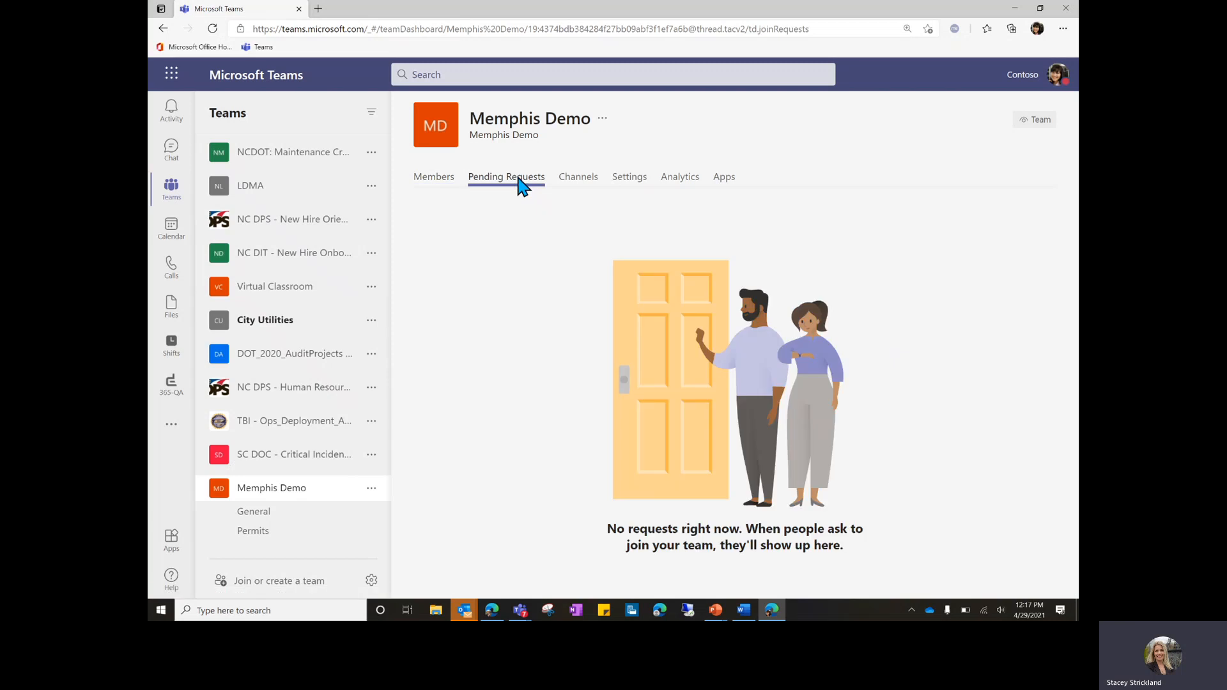
click(371, 488)
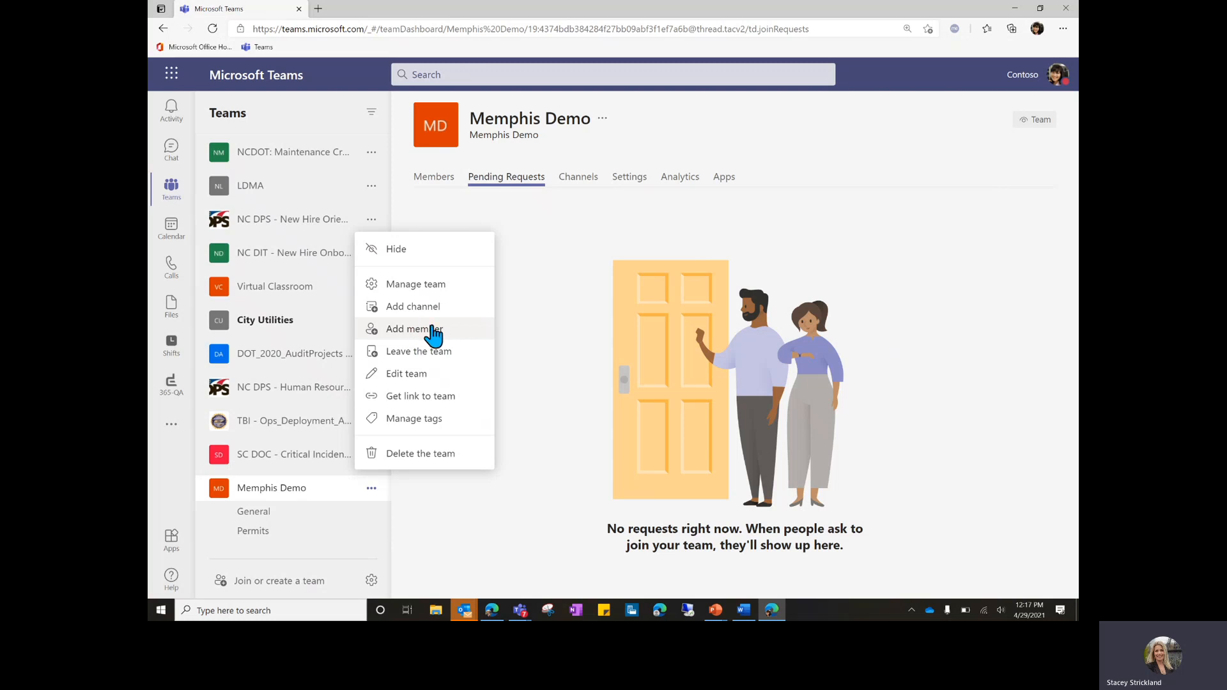
click(520, 186)
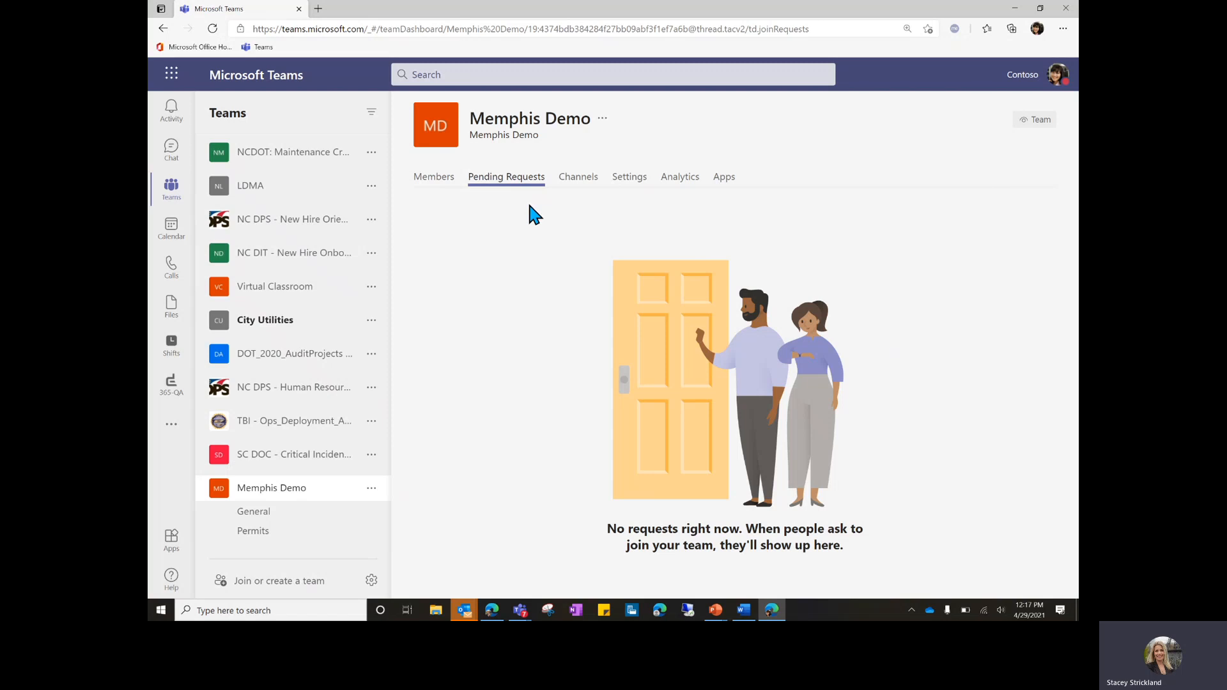
click(577, 180)
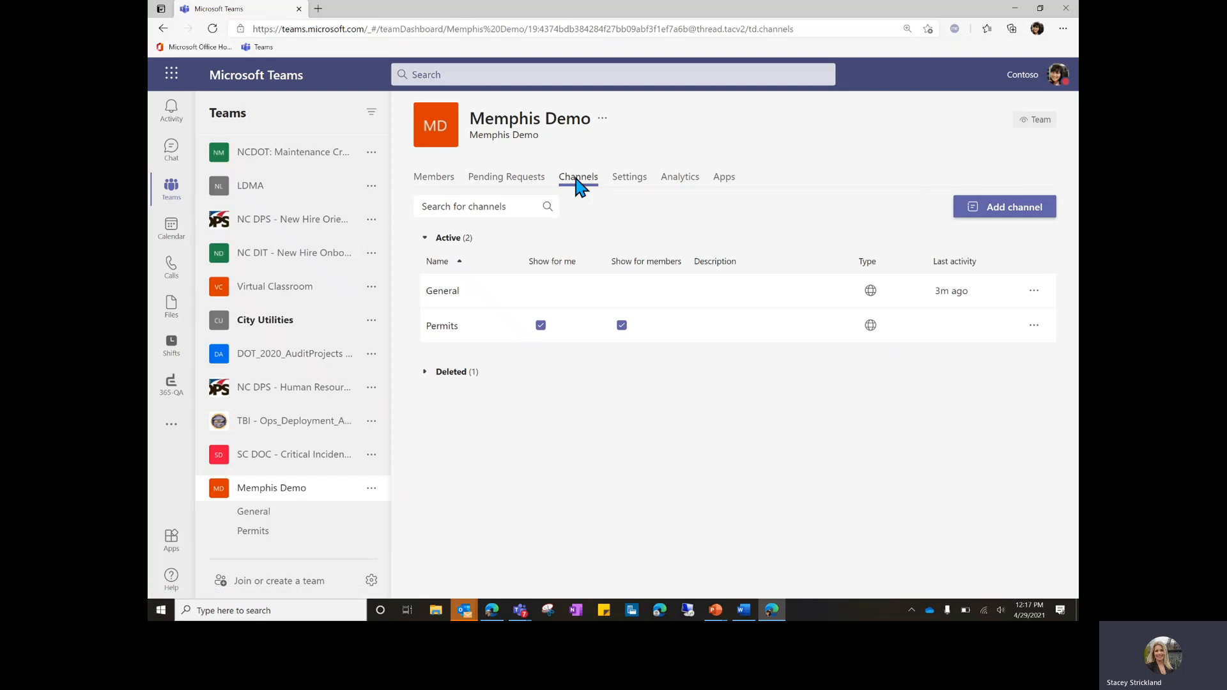
click(451, 372)
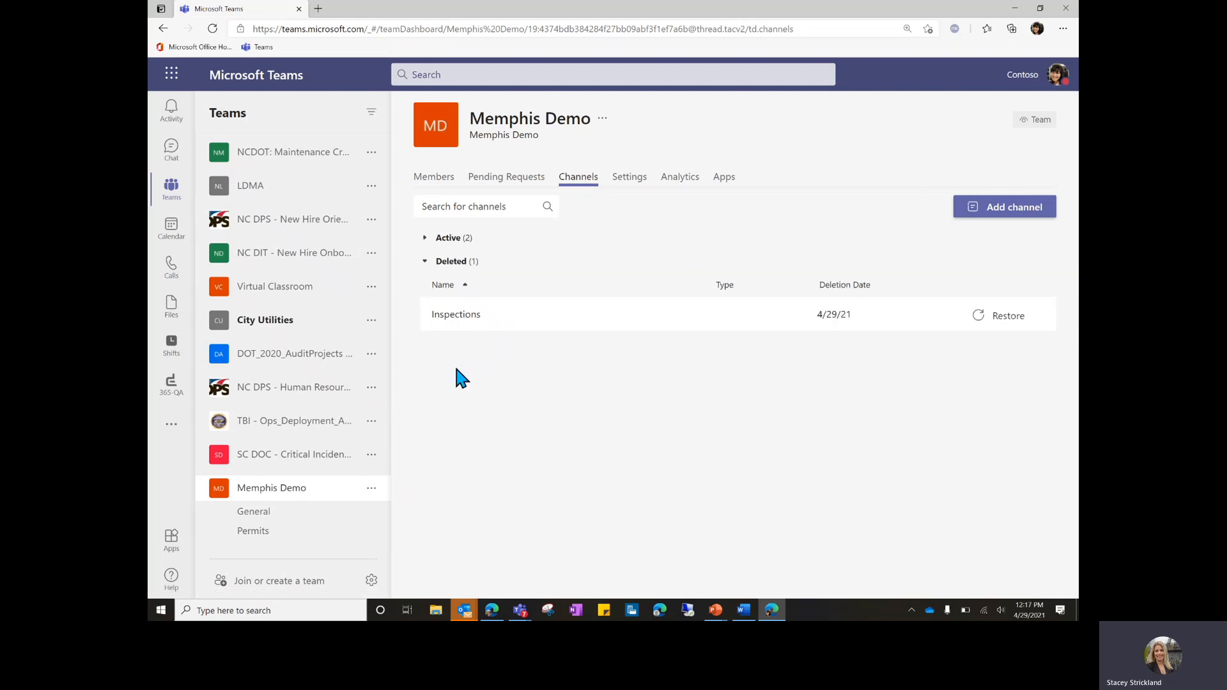
click(455, 238)
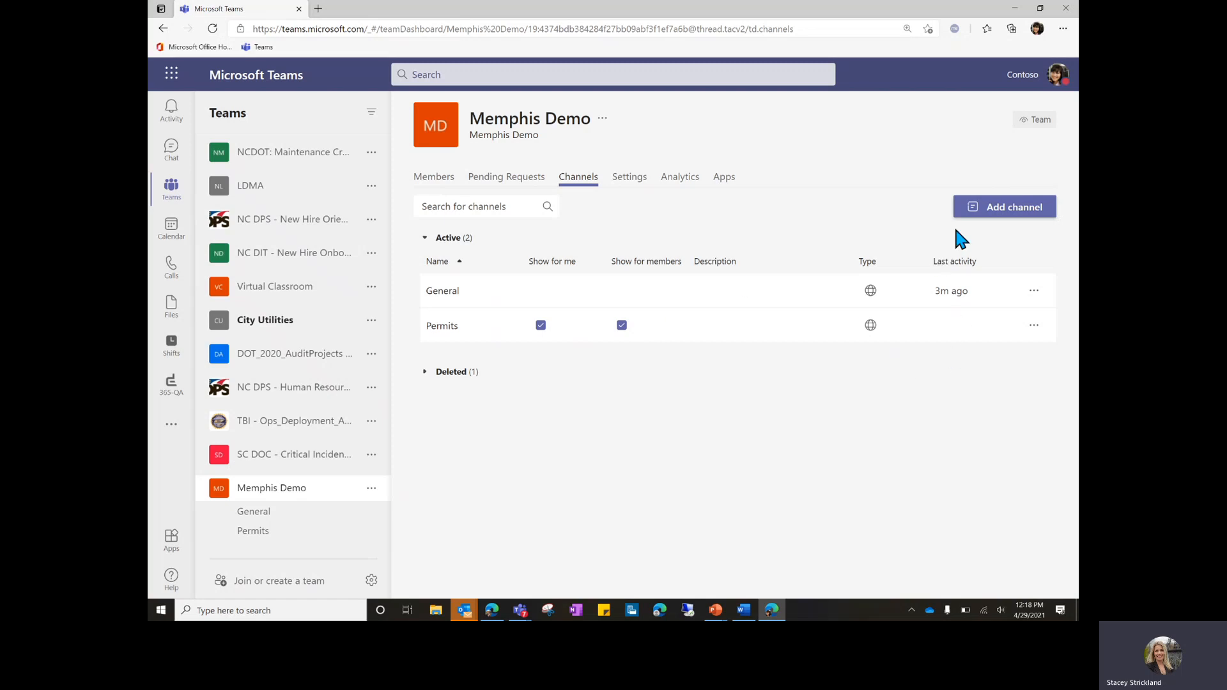
Create a Transportation channel in Memphis Demo, set to show automatically for everyone.
click(1003, 210)
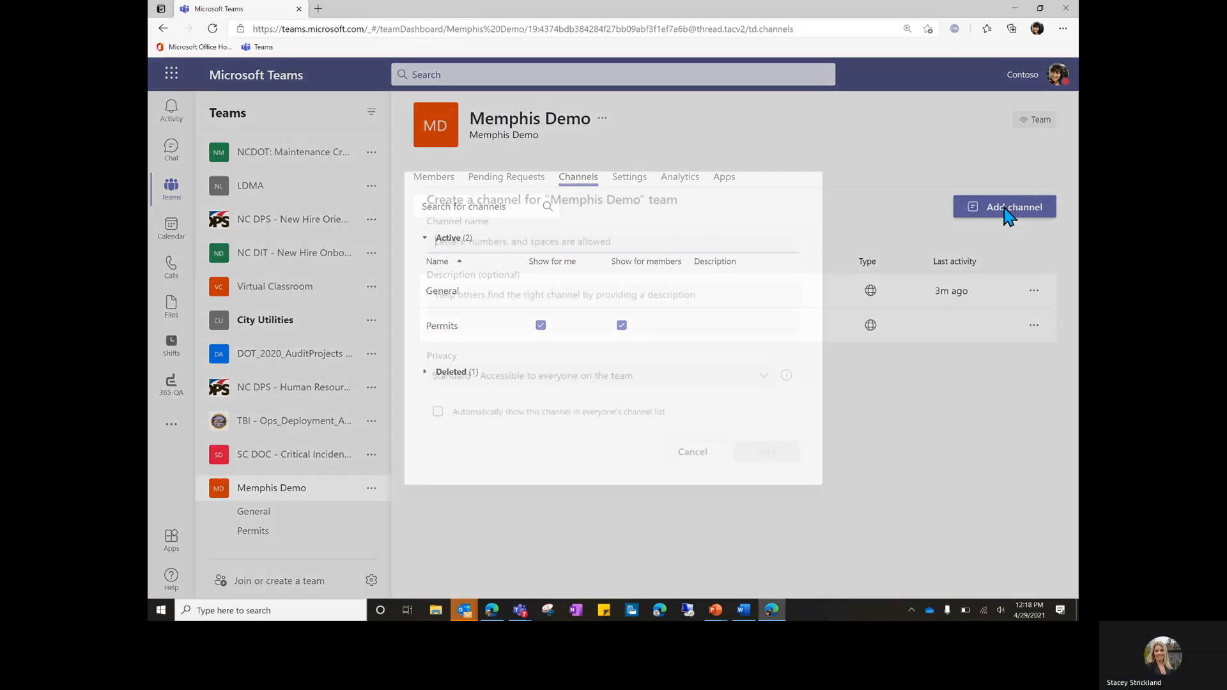
text(Trans)
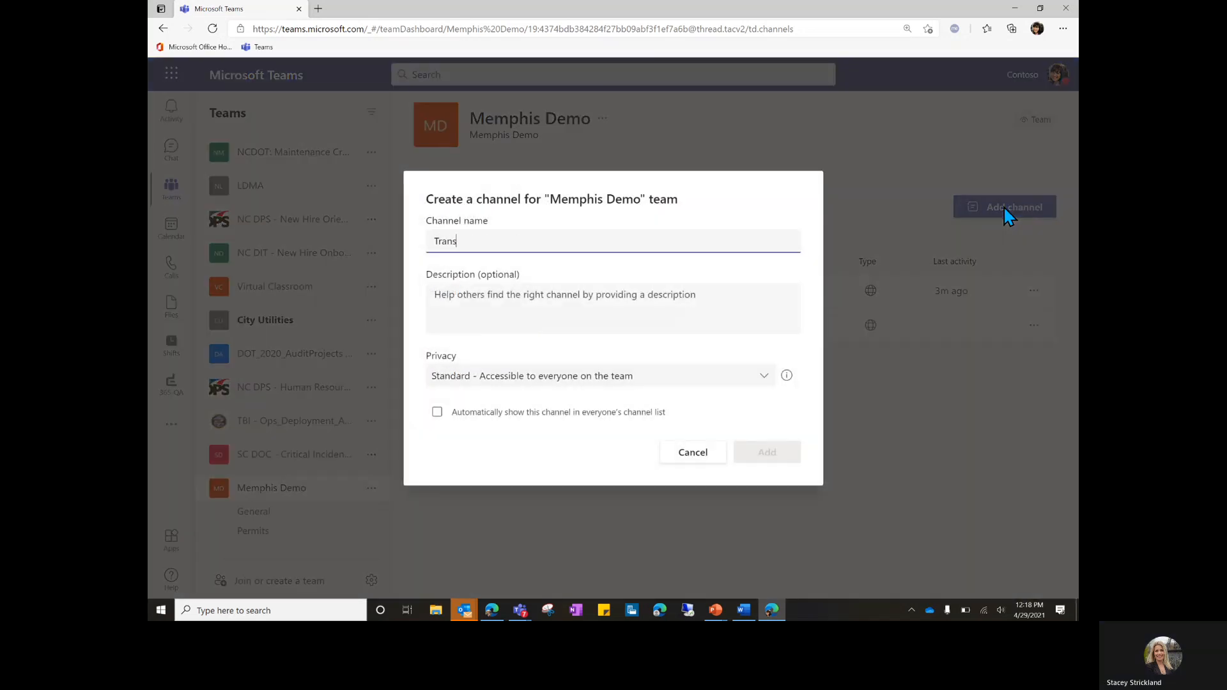
text(portation)
click(434, 413)
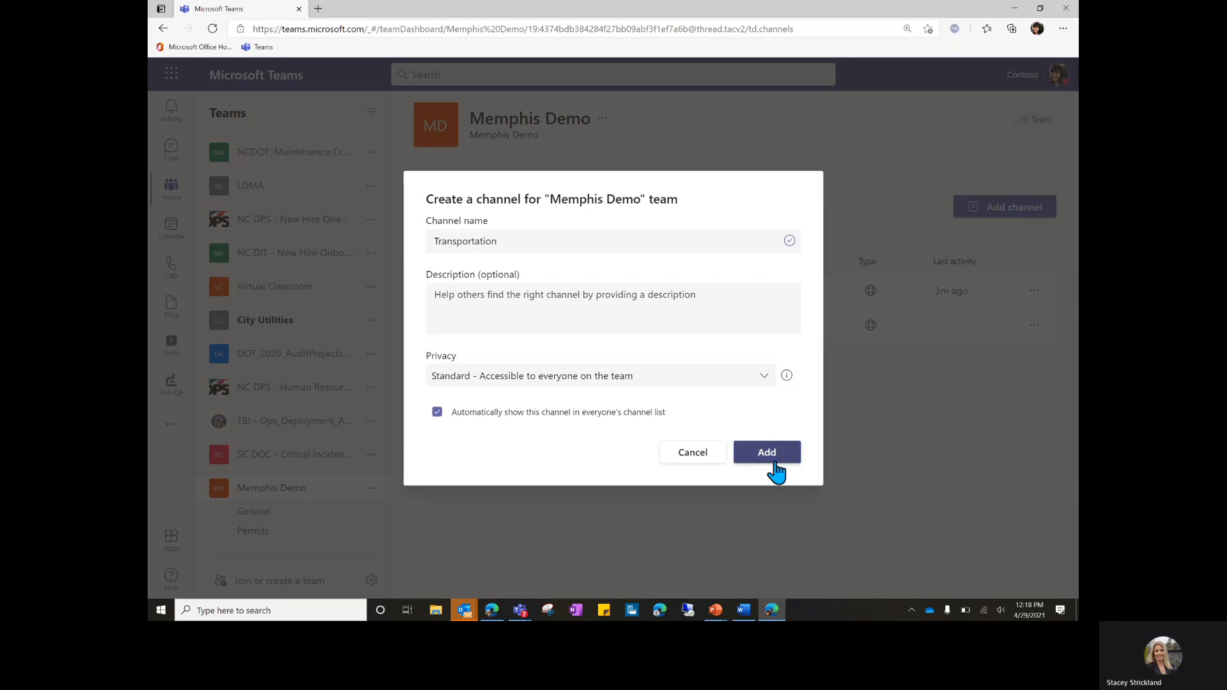
click(772, 459)
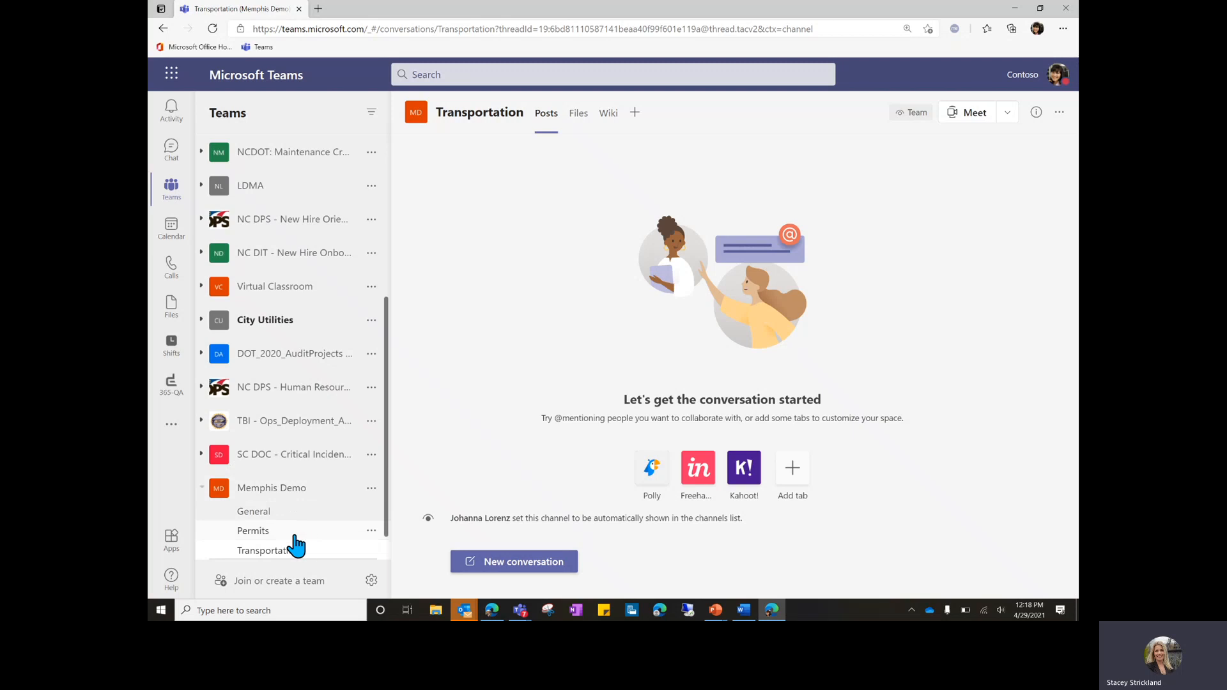
click(372, 489)
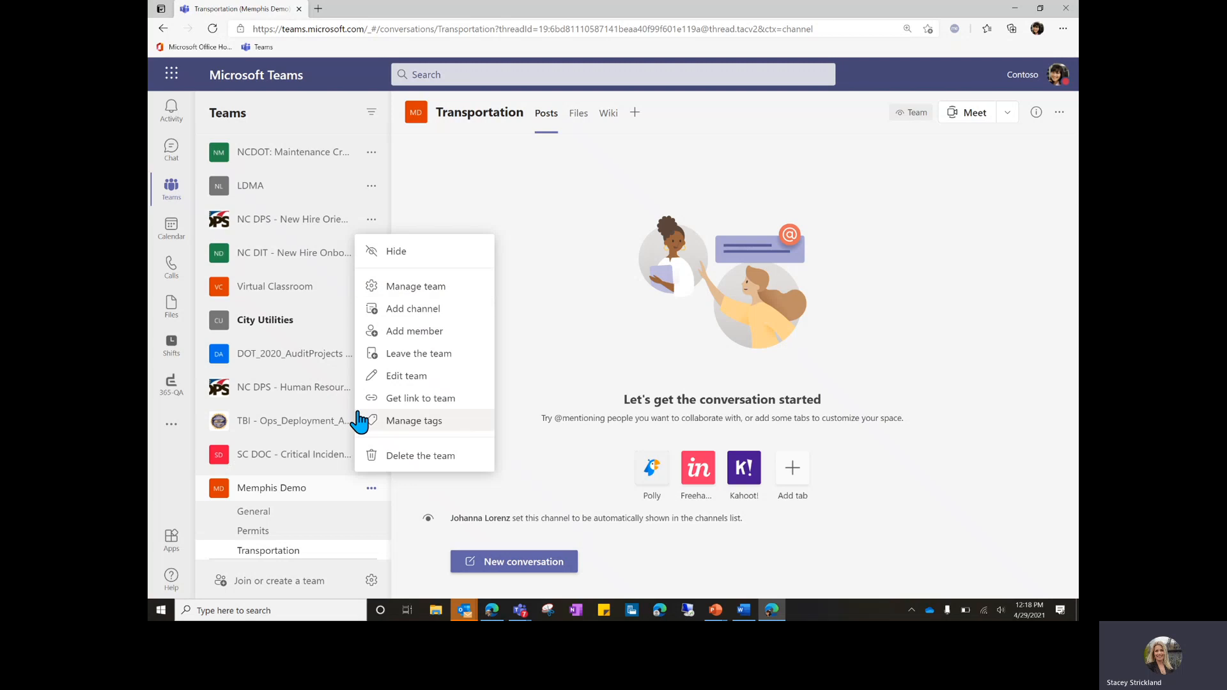
In Manage team, confirm three active channels on the Channels tab, then view the Settings tab.
click(416, 288)
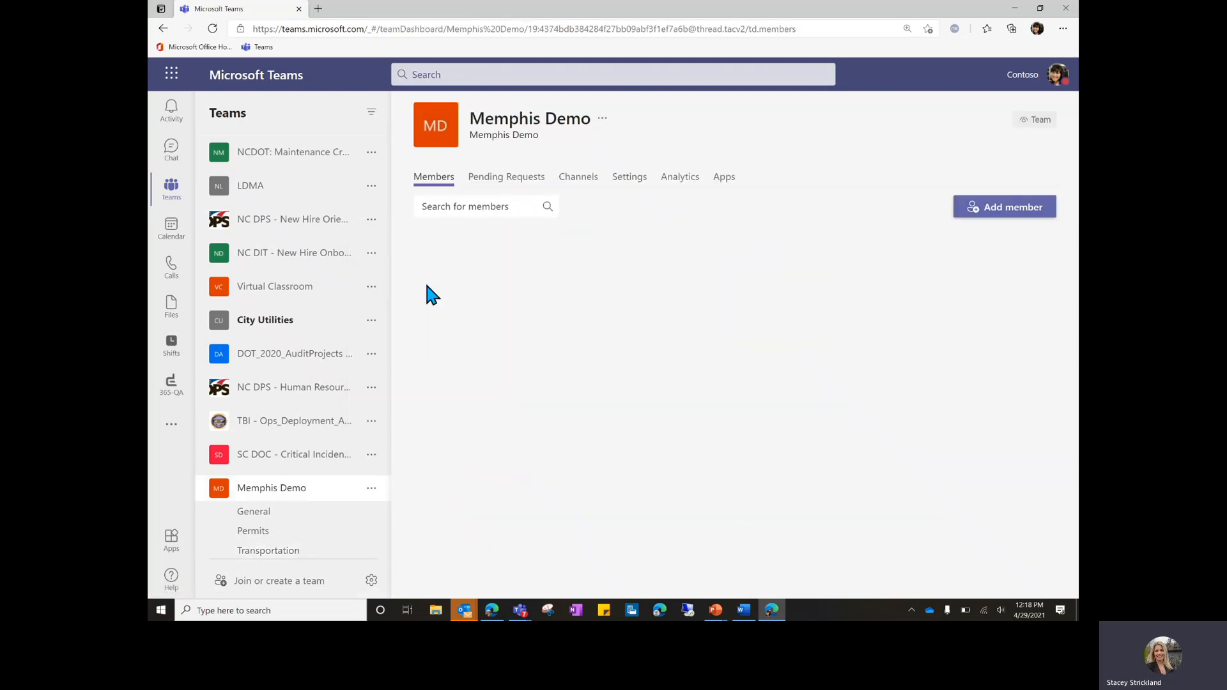
scroll(300, 522, down, 1)
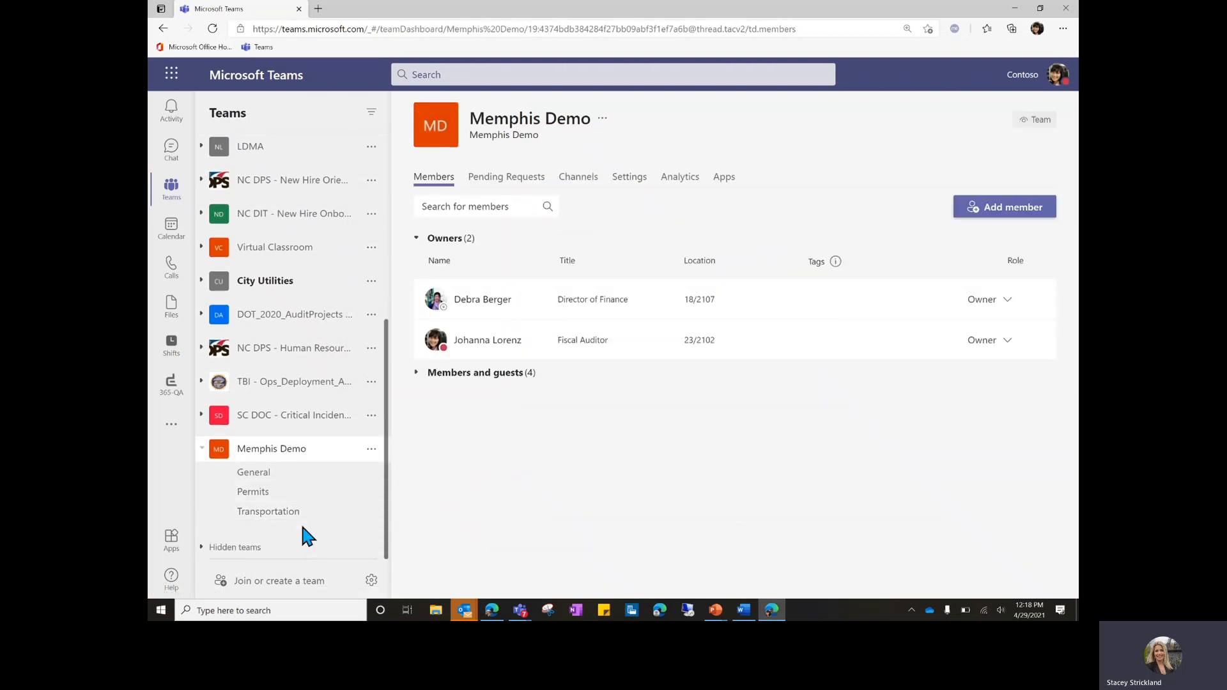
click(573, 185)
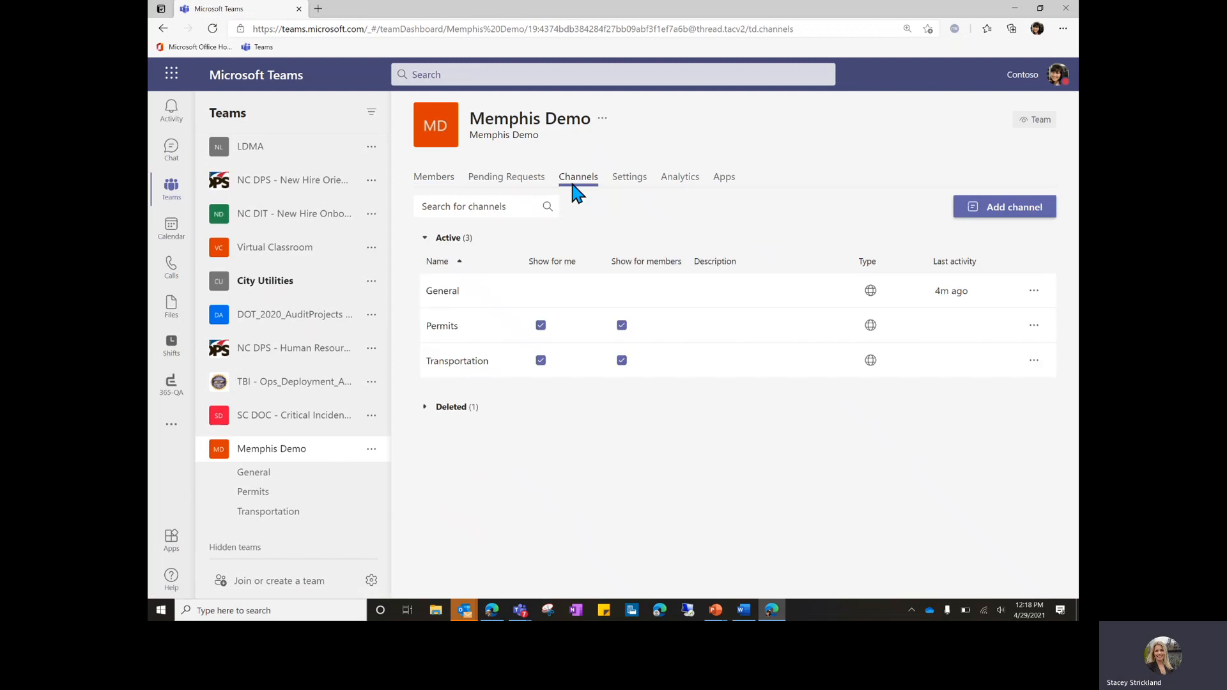
click(630, 192)
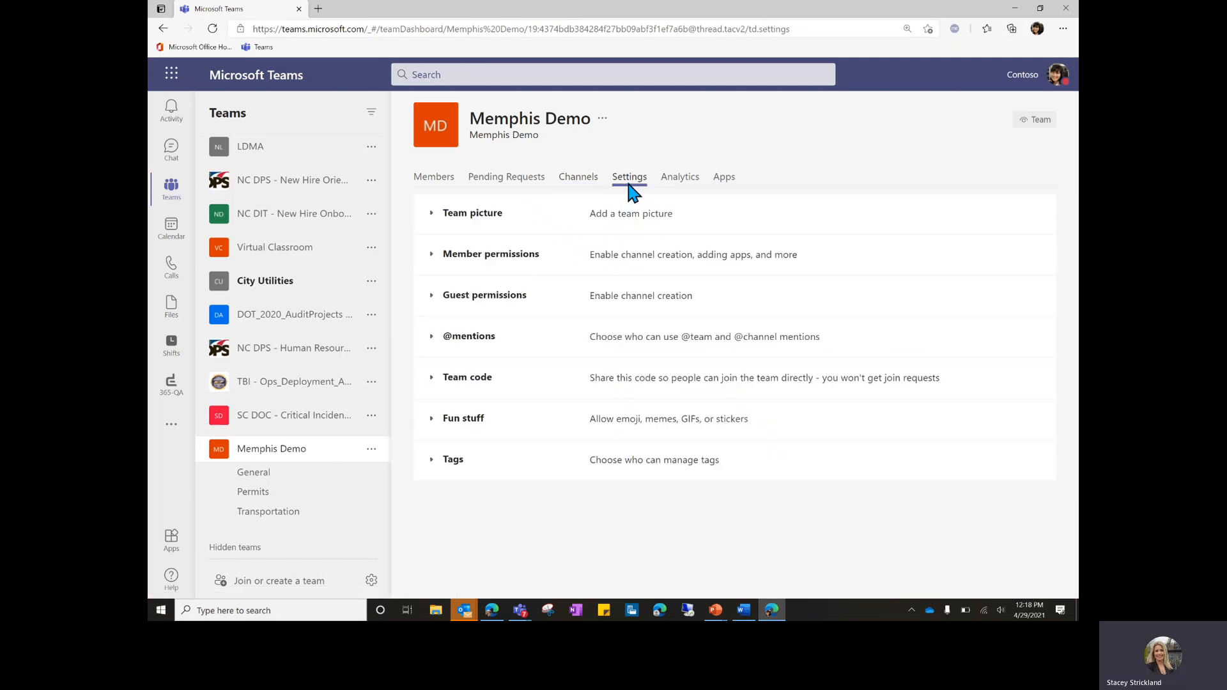
Expand the team picture and member permission settings for Memphis Demo.
click(432, 214)
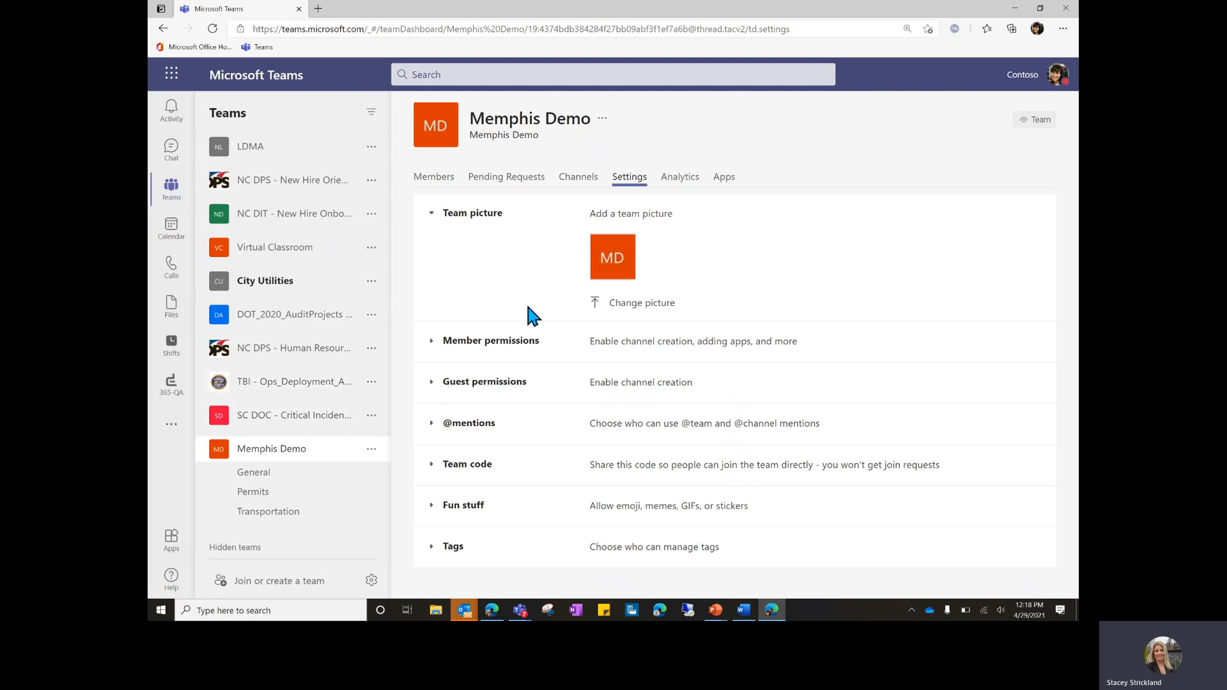
click(432, 342)
scroll(509, 338, down, 2)
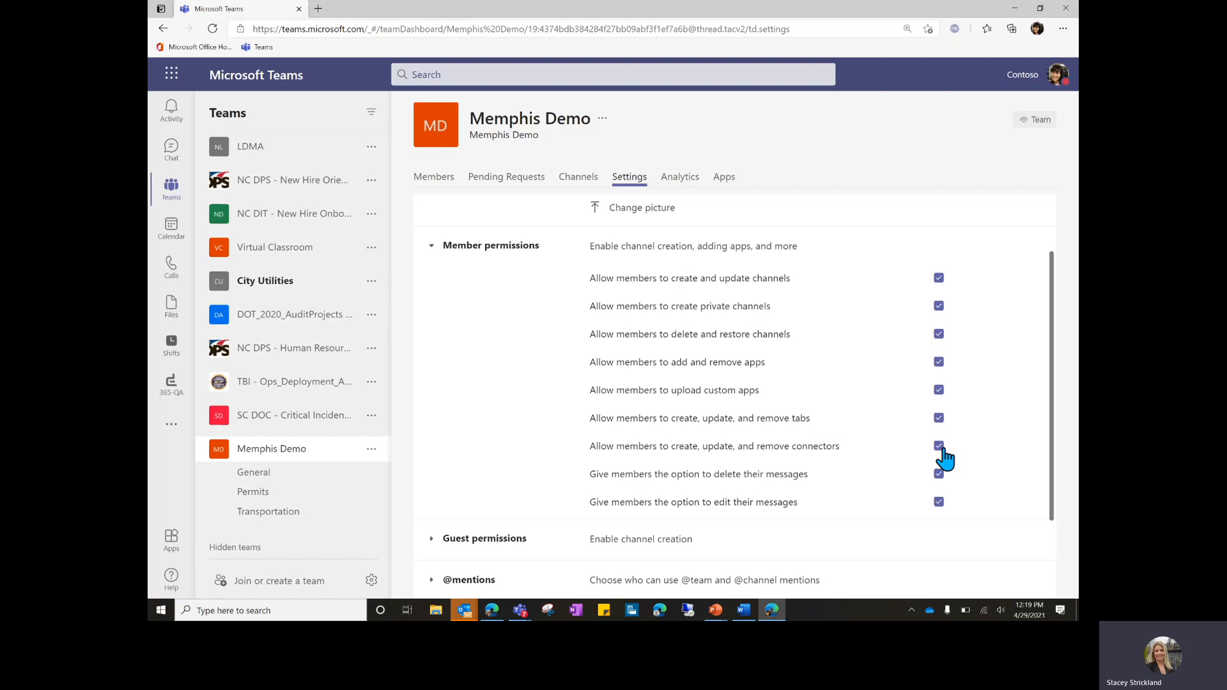
Stop members creating private channels or managing tabs, and reveal guest permissions.
click(939, 419)
click(938, 306)
scroll(818, 430, down, 2)
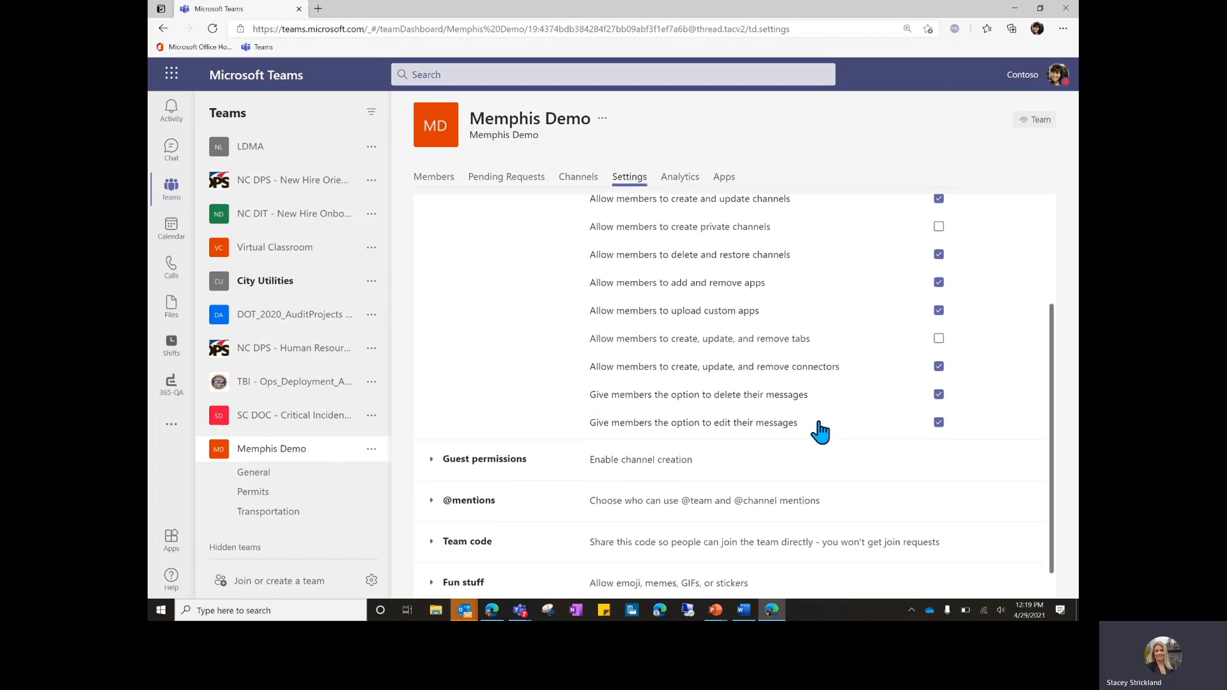
click(432, 460)
scroll(433, 469, down, 2)
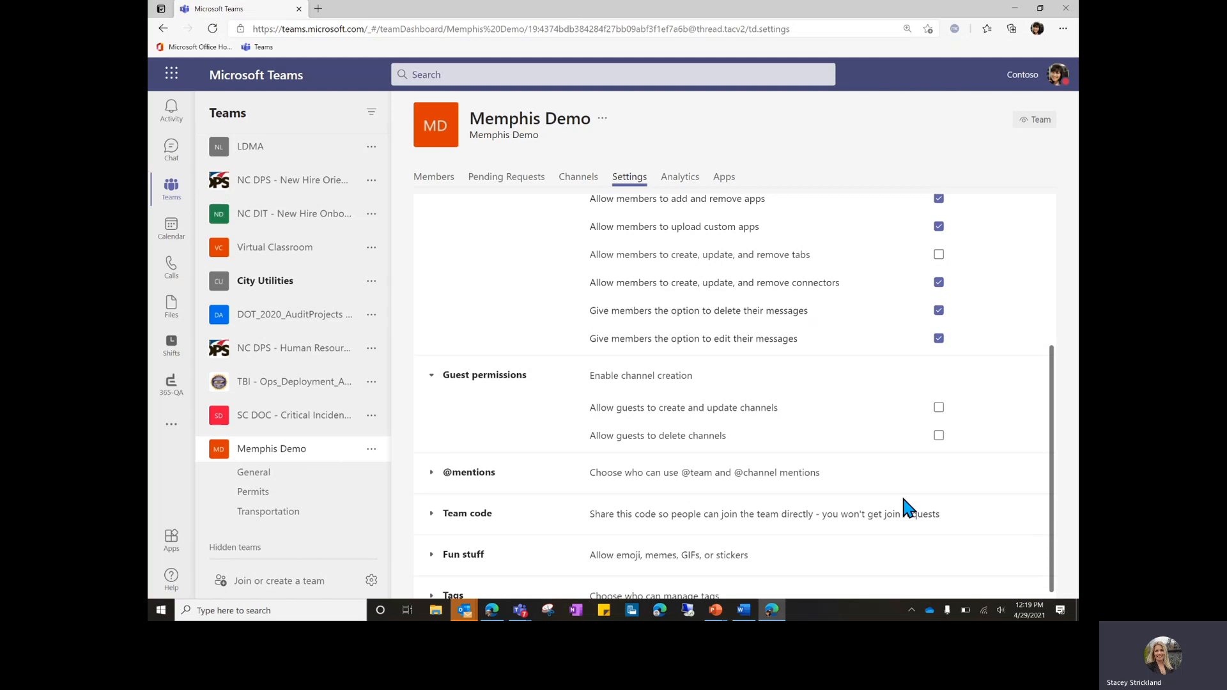
click(430, 474)
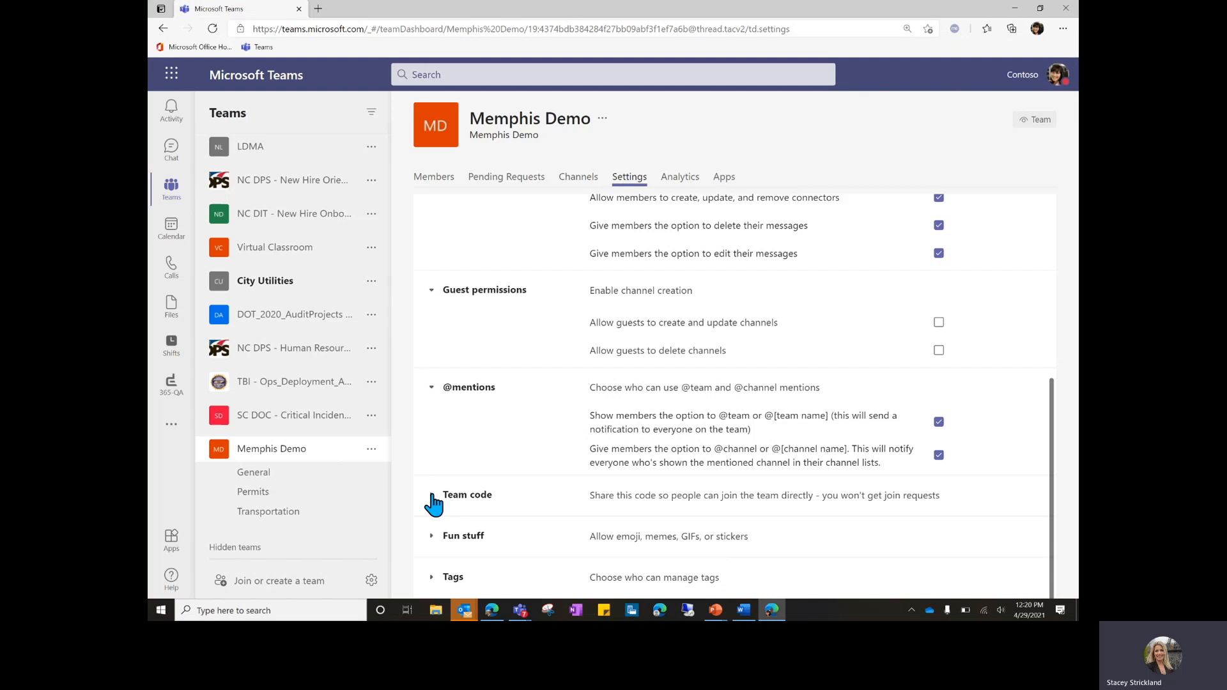
click(432, 495)
scroll(432, 495, down, 1)
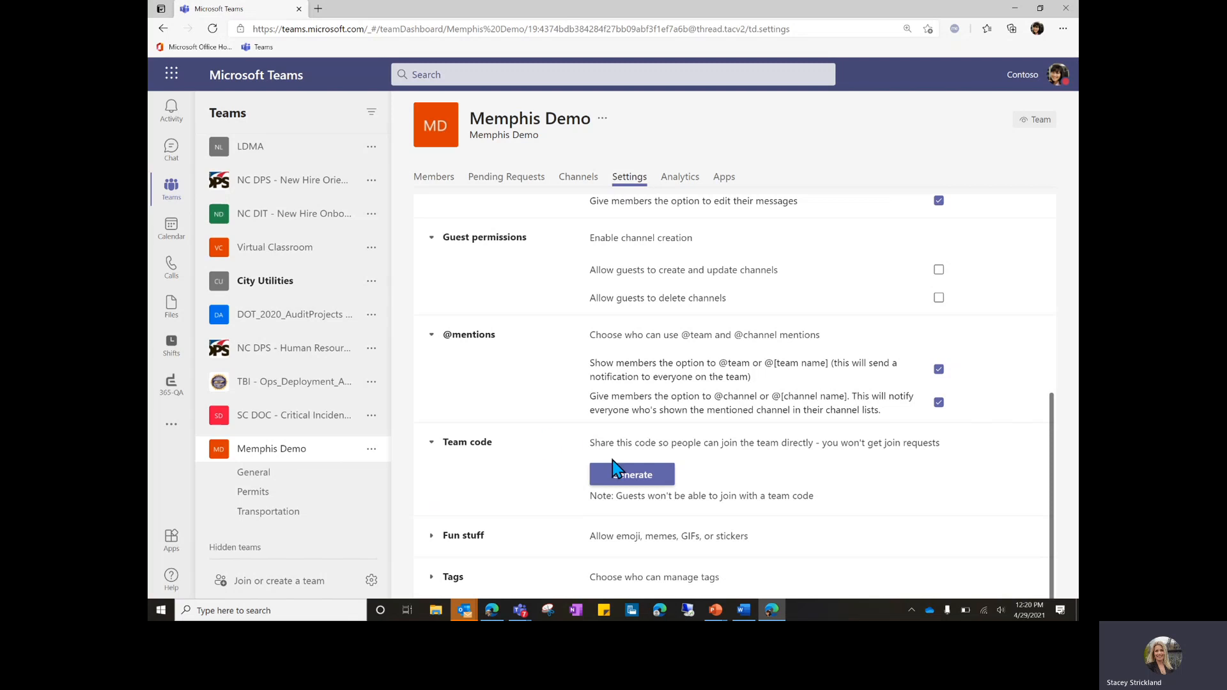
Generate a team join code for Memphis Demo and copy it.
click(647, 478)
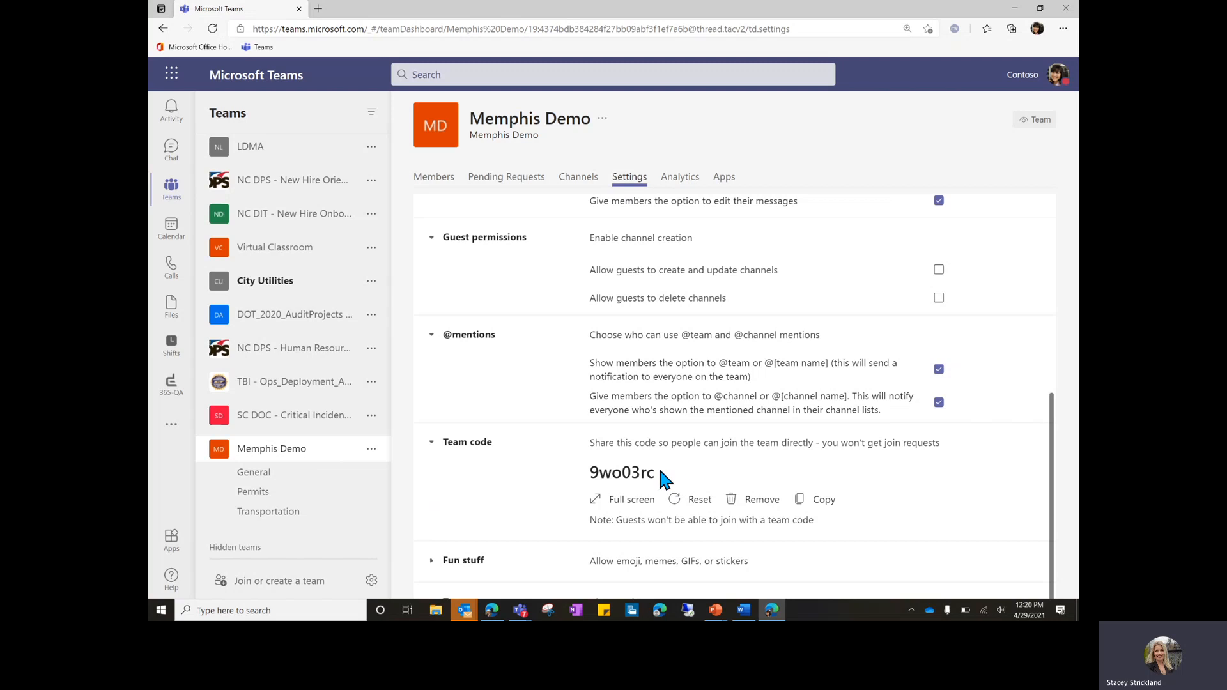
drag(655, 472, 585, 476)
right_click(606, 473)
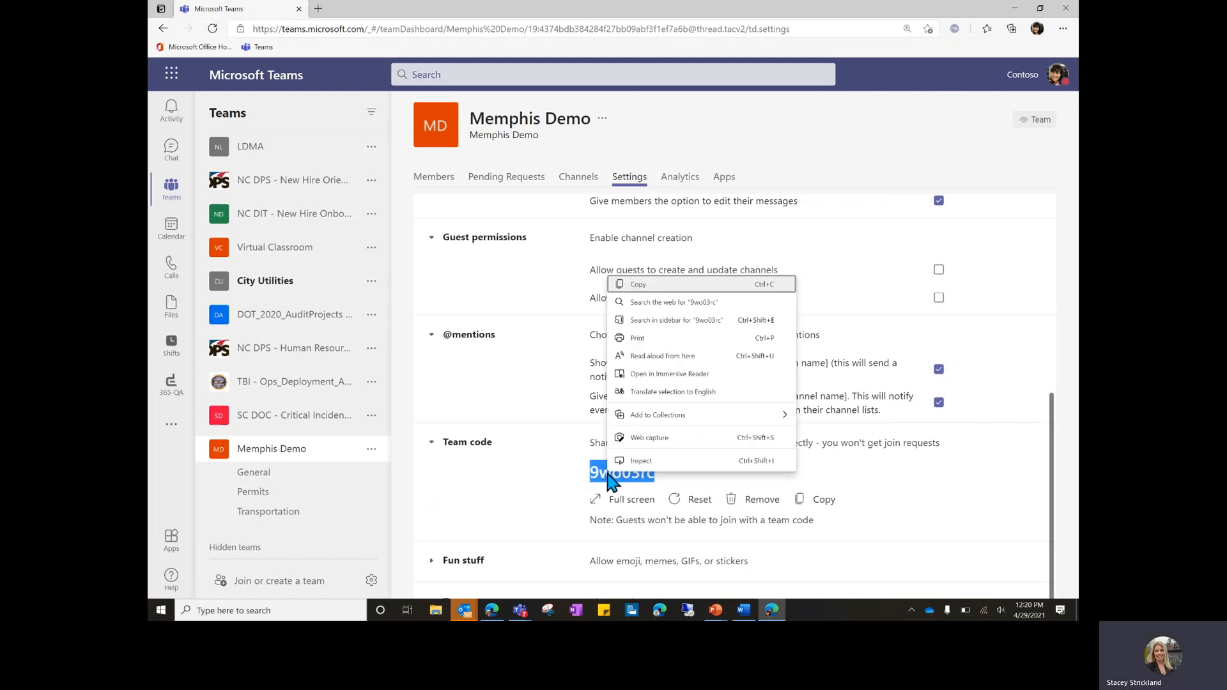
click(639, 285)
click(543, 499)
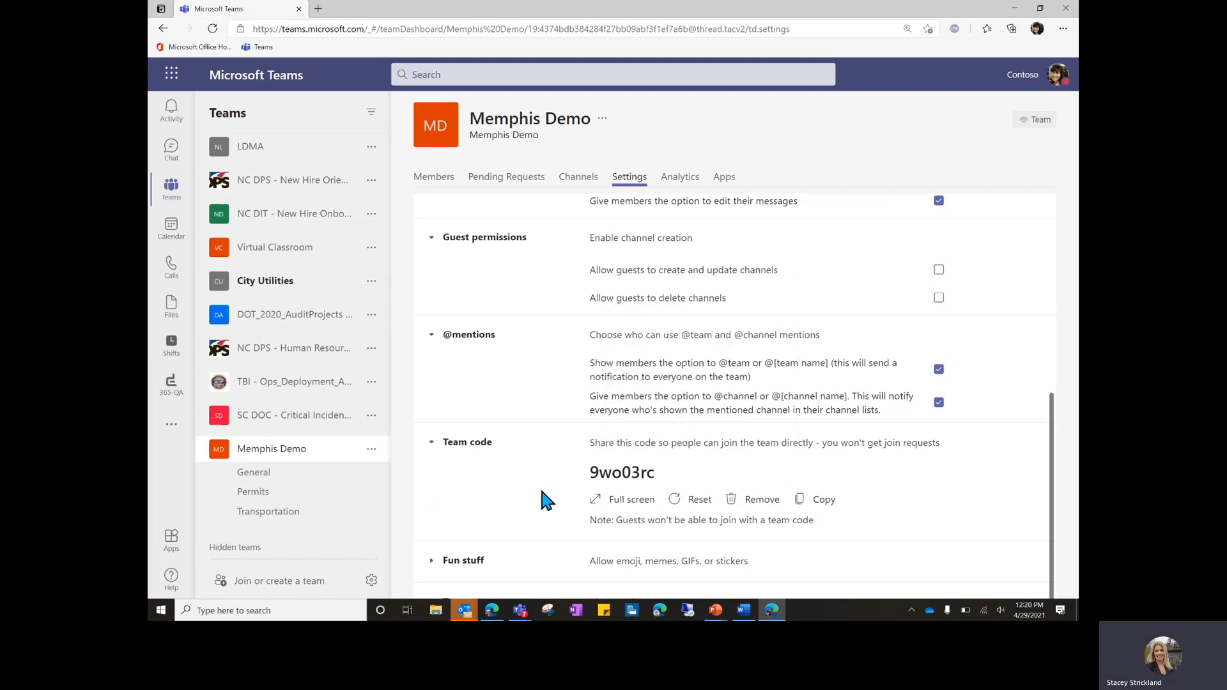
Expand the Fun stuff and Tags settings to show Giphy and tag options.
scroll(542, 491, down, 1)
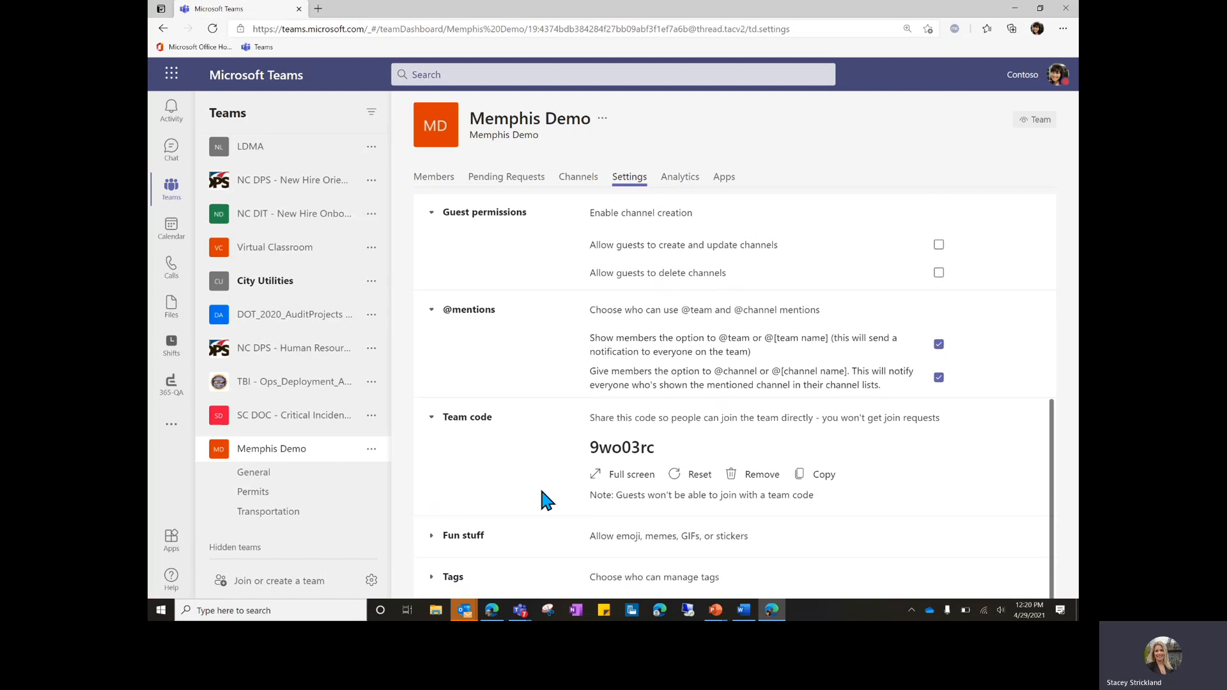
click(433, 539)
scroll(545, 448, down, 3)
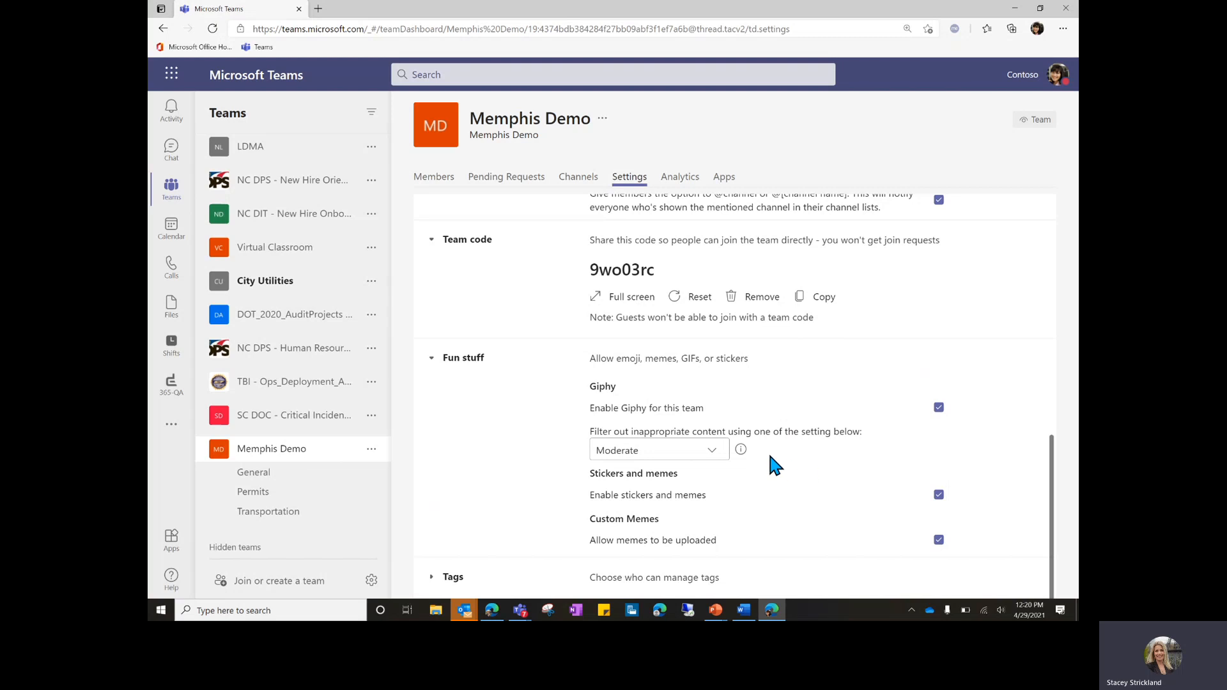
click(432, 579)
scroll(459, 544, down, 2)
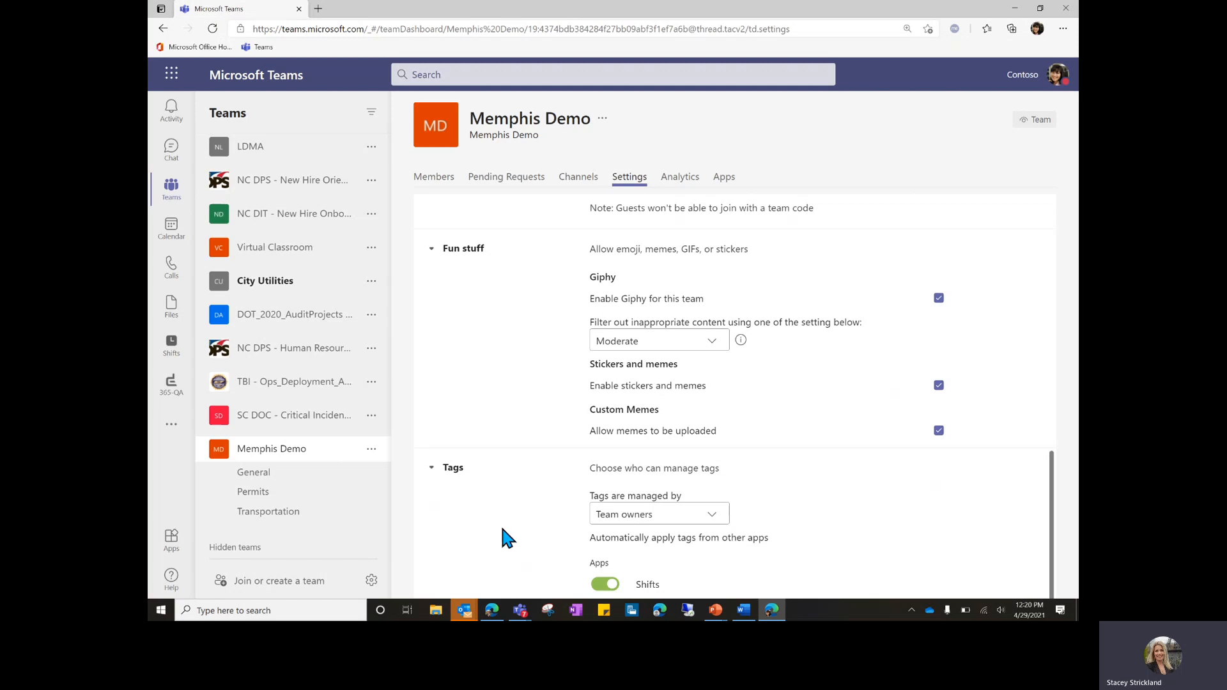
Review Memphis Demo analytics: 6 users, 4 apps, 1.44 MB of files, no posts.
click(680, 182)
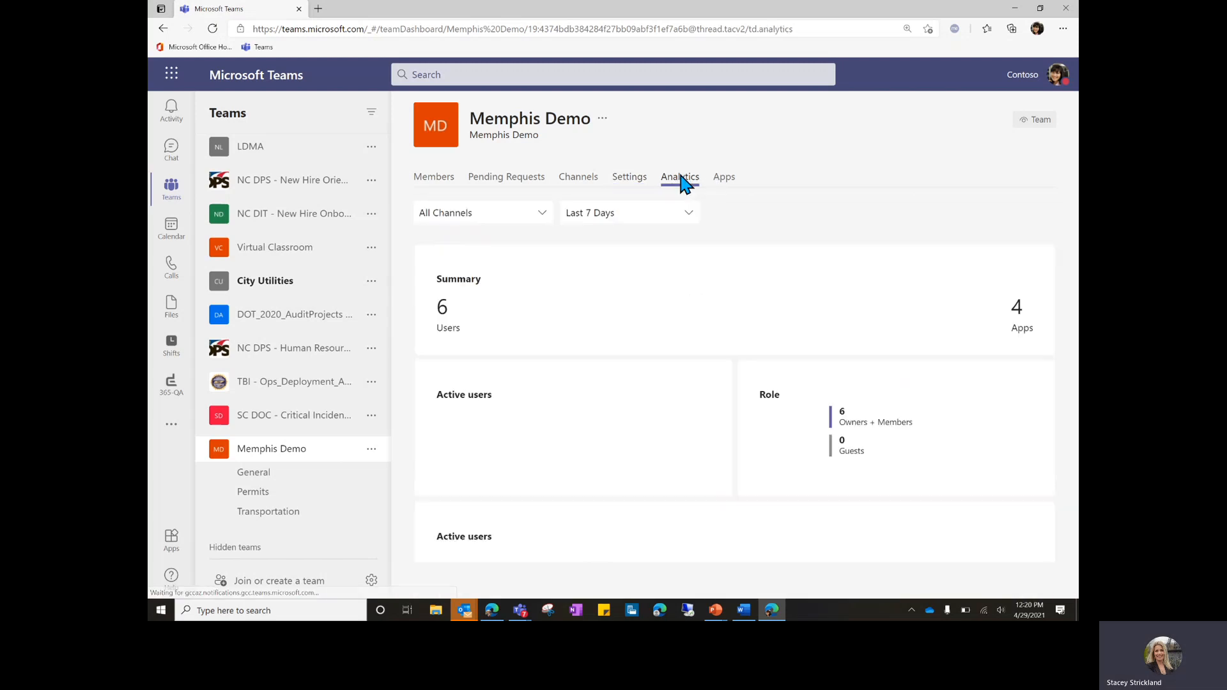
scroll(641, 341, down, 1)
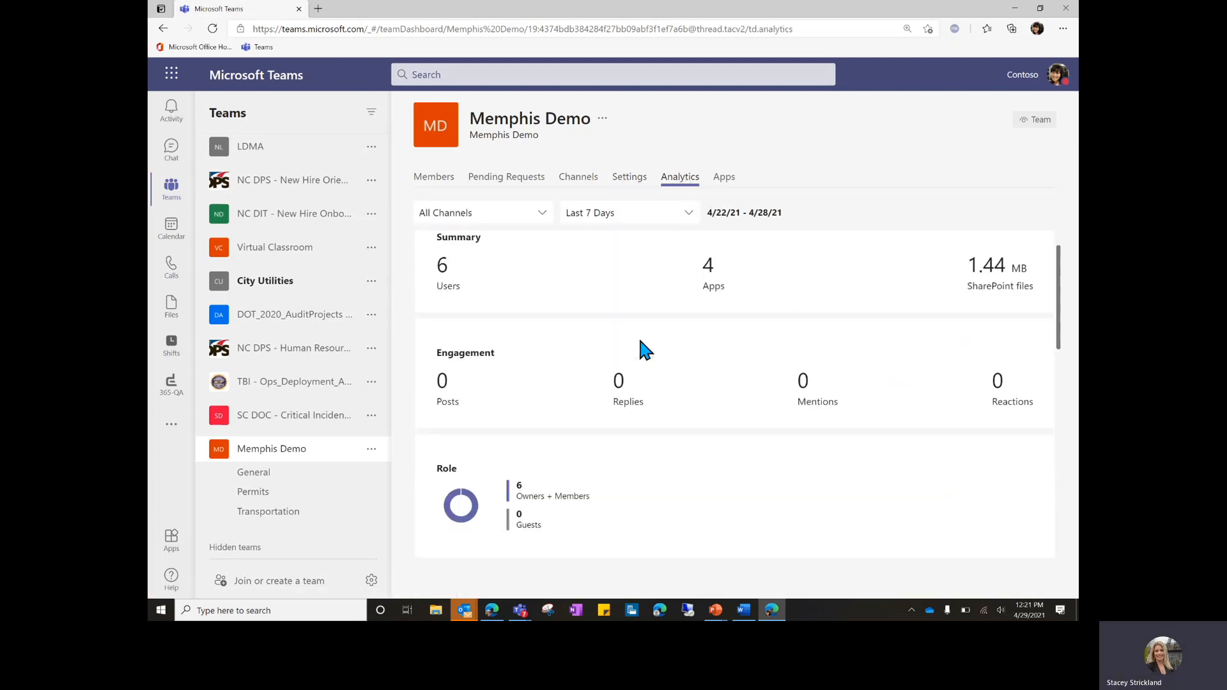
scroll(640, 345, down, 1)
scroll(641, 345, up, 2)
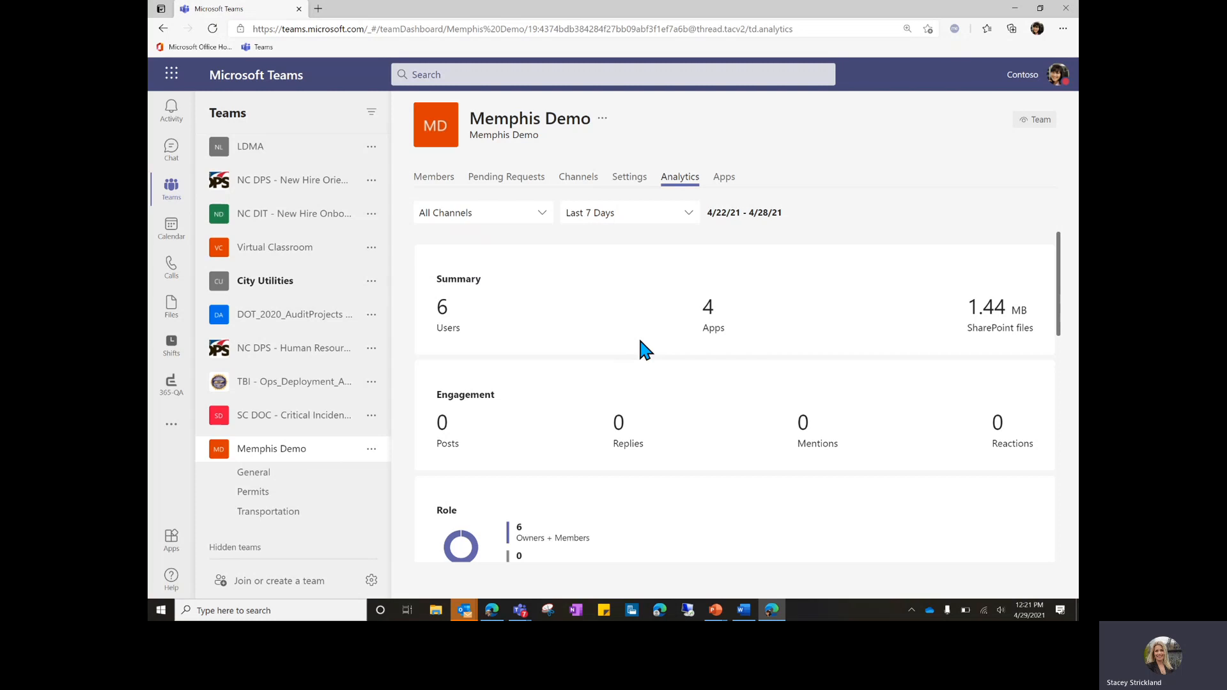
scroll(642, 348, down, 3)
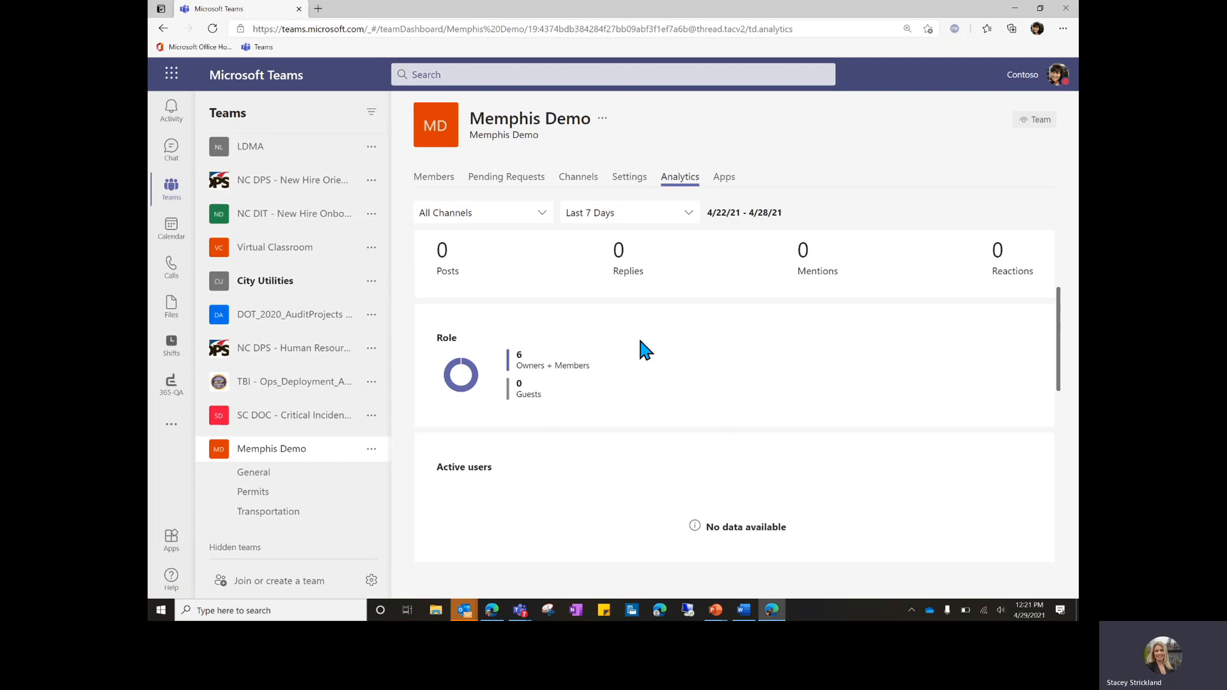
scroll(641, 345, down, 1)
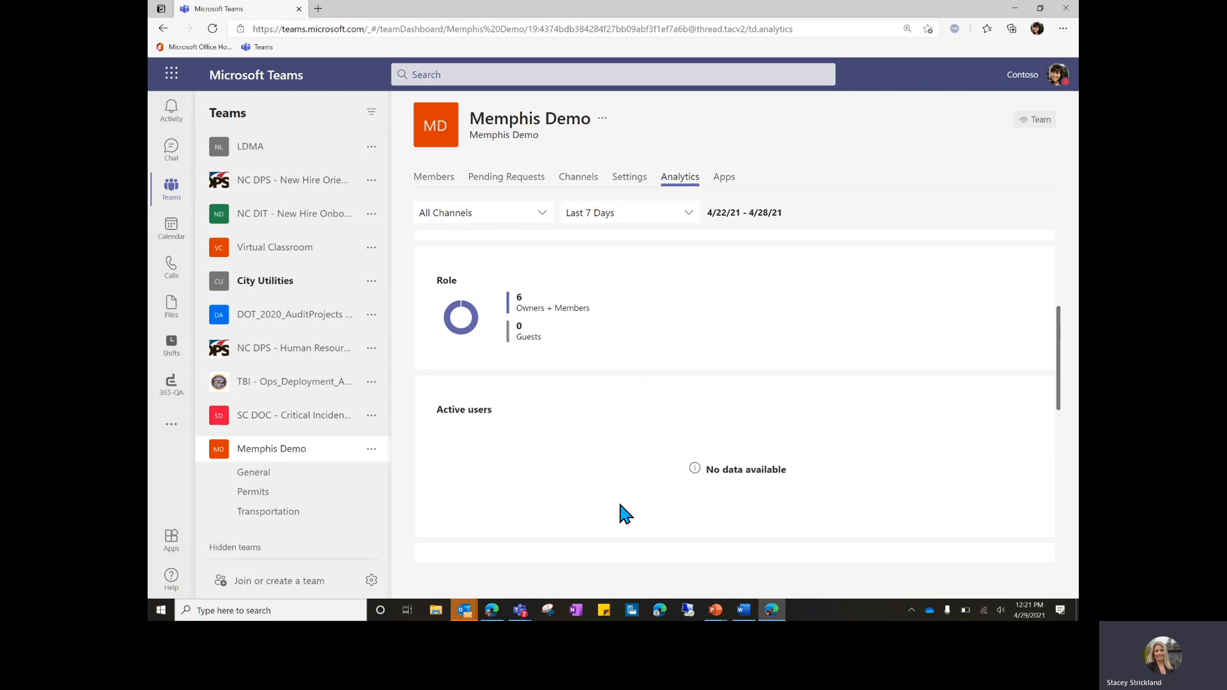
scroll(620, 505, up, 4)
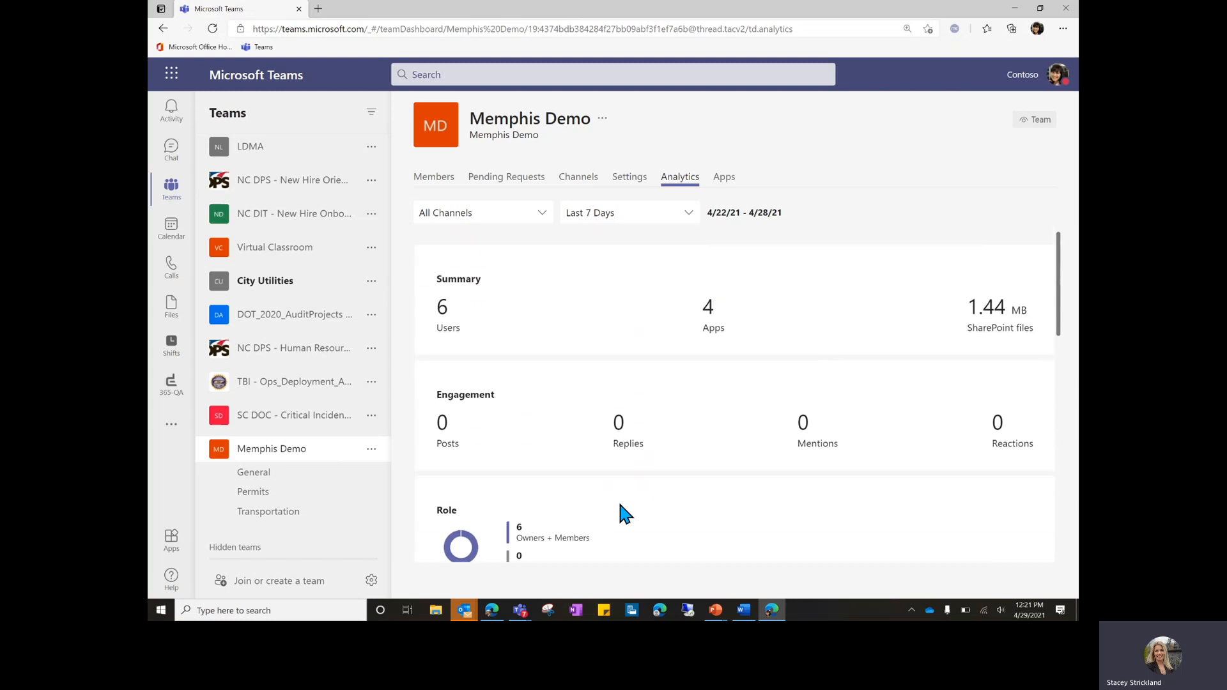
List Memphis Demo's four installed apps, then bring up the team's options menu.
click(728, 177)
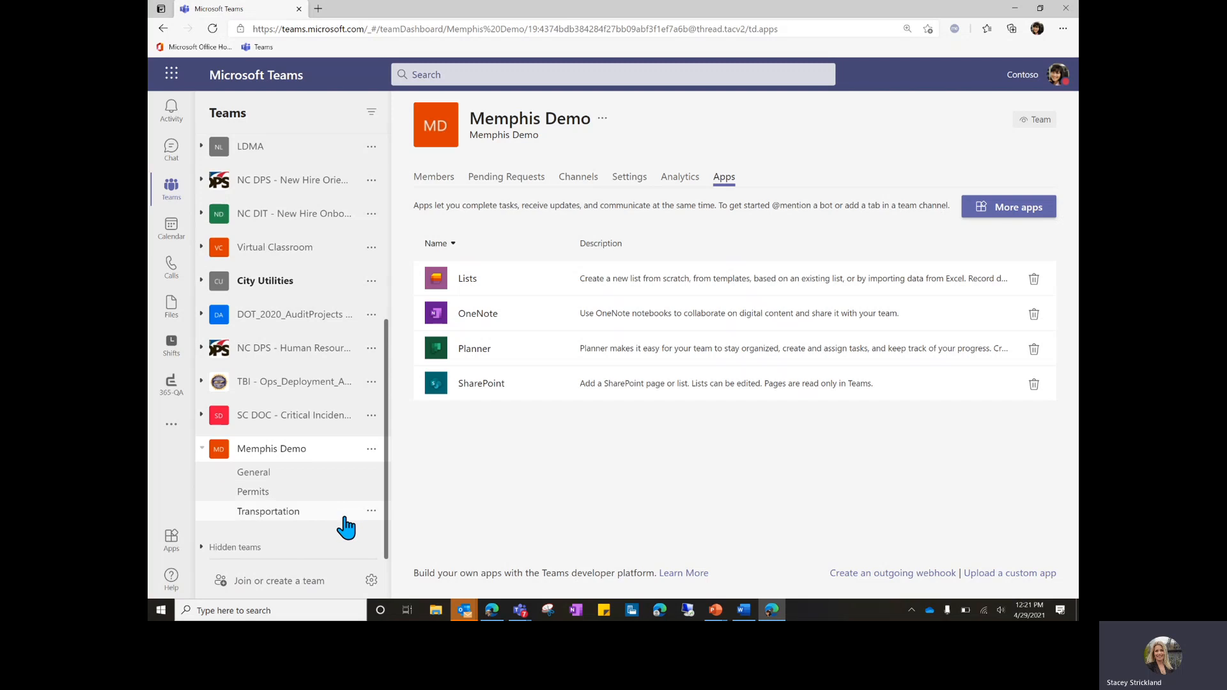
click(371, 473)
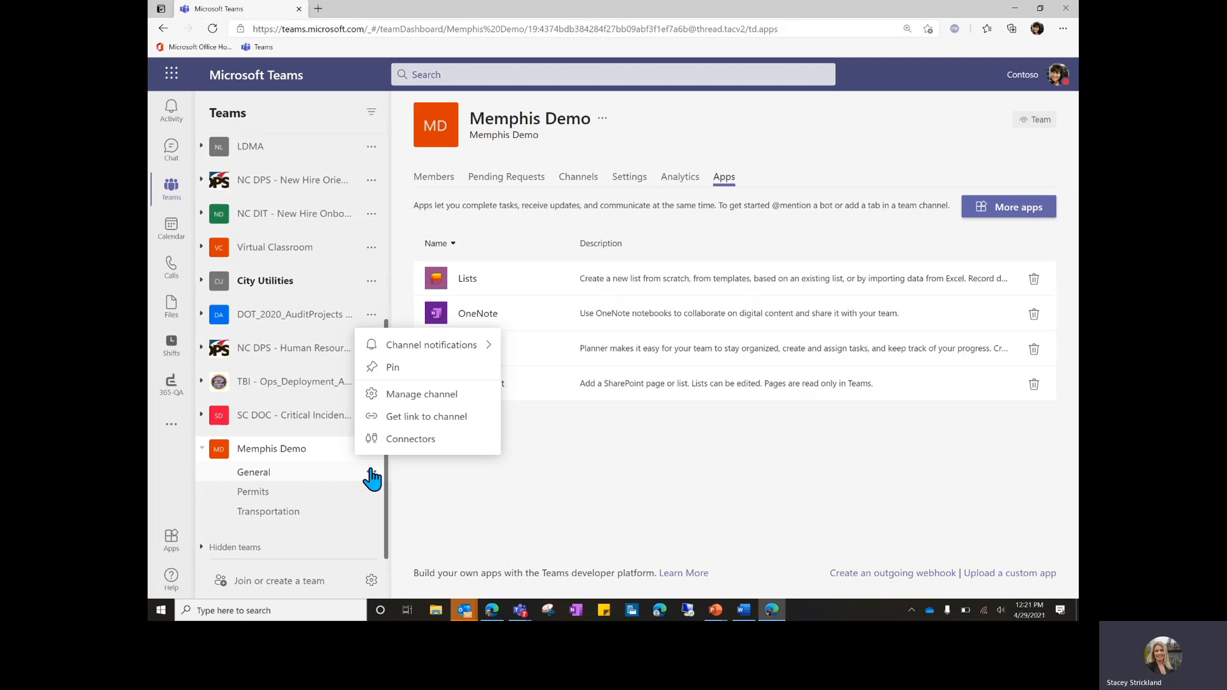
click(446, 489)
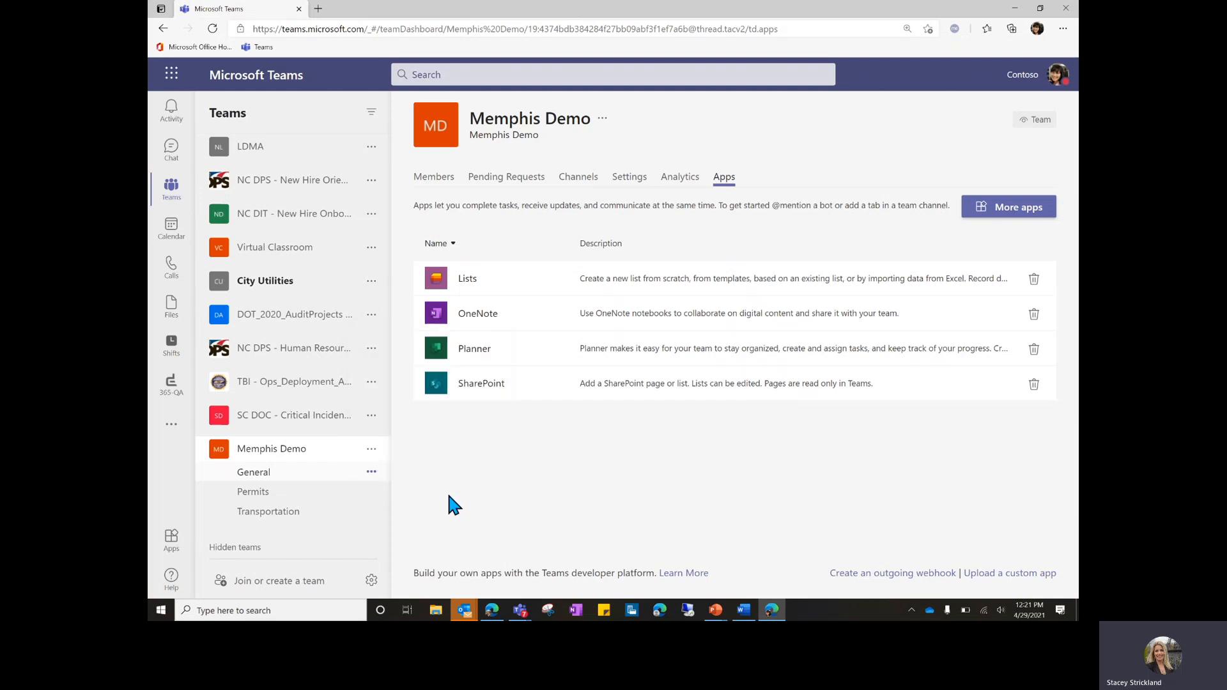
click(370, 450)
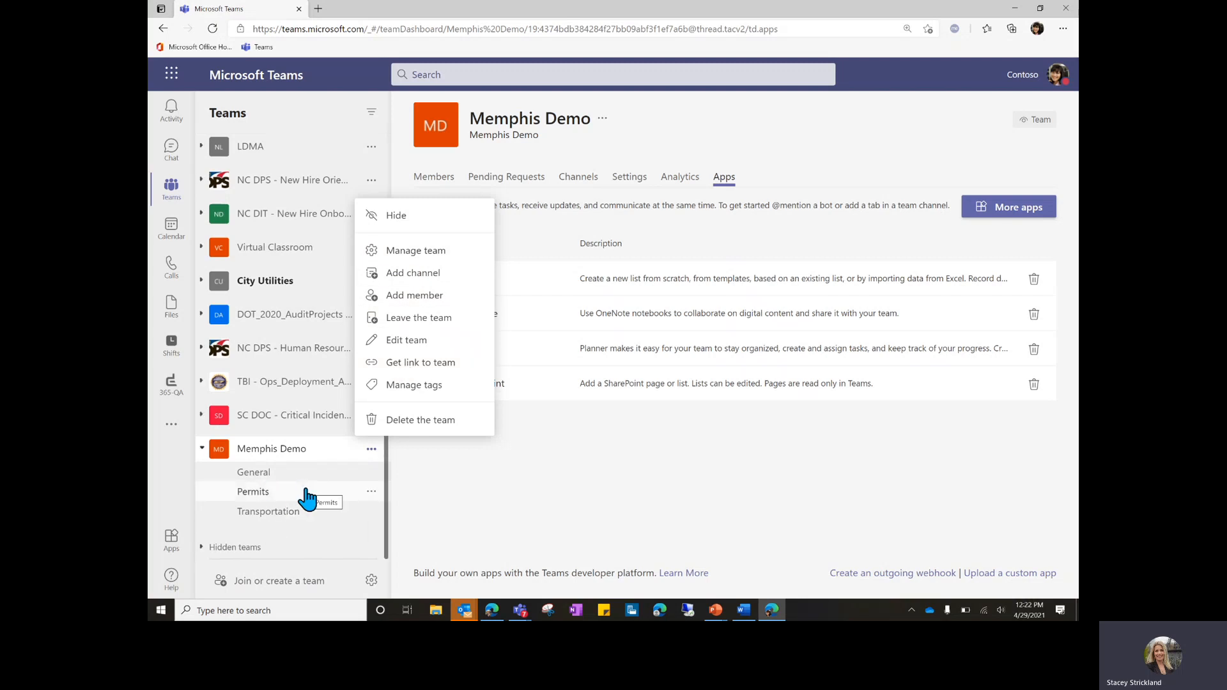
Join a team by pasting the copied Memphis Demo join code.
click(287, 588)
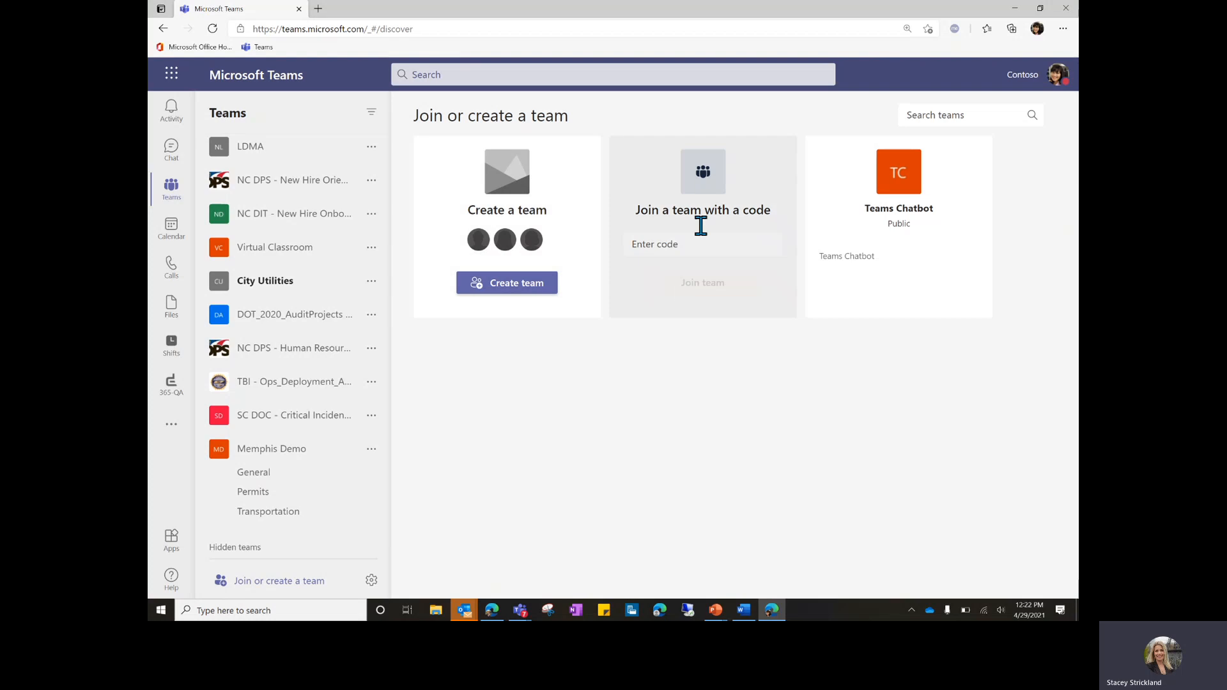
click(676, 249)
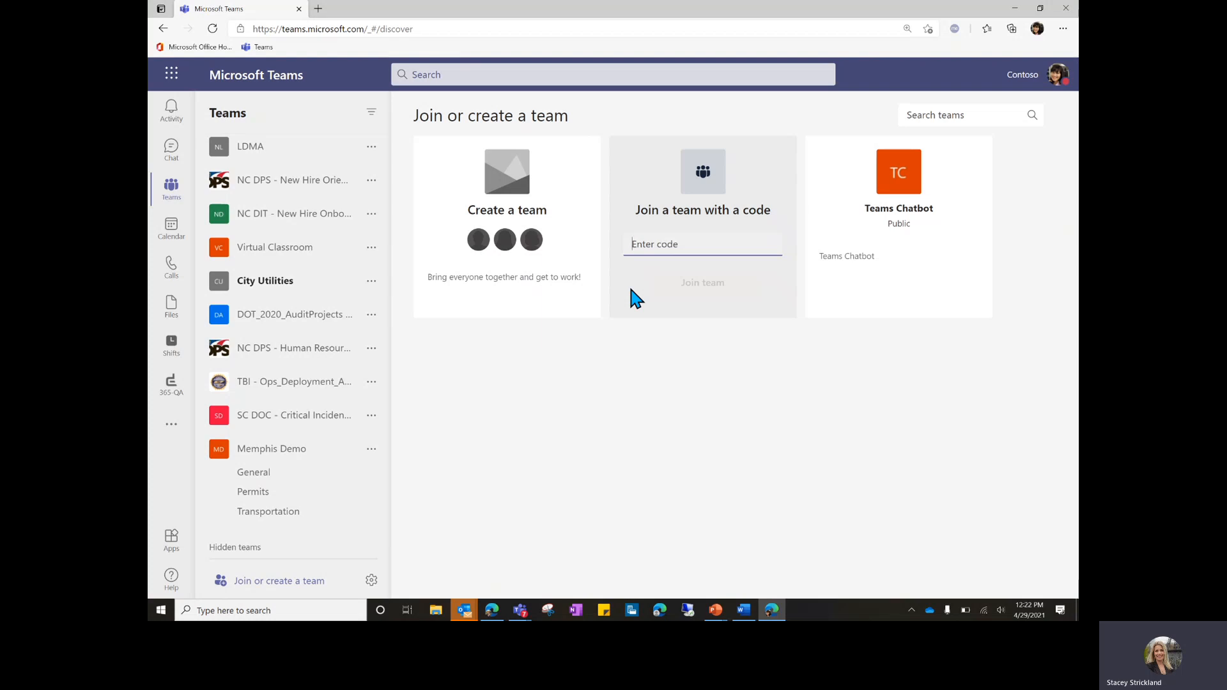
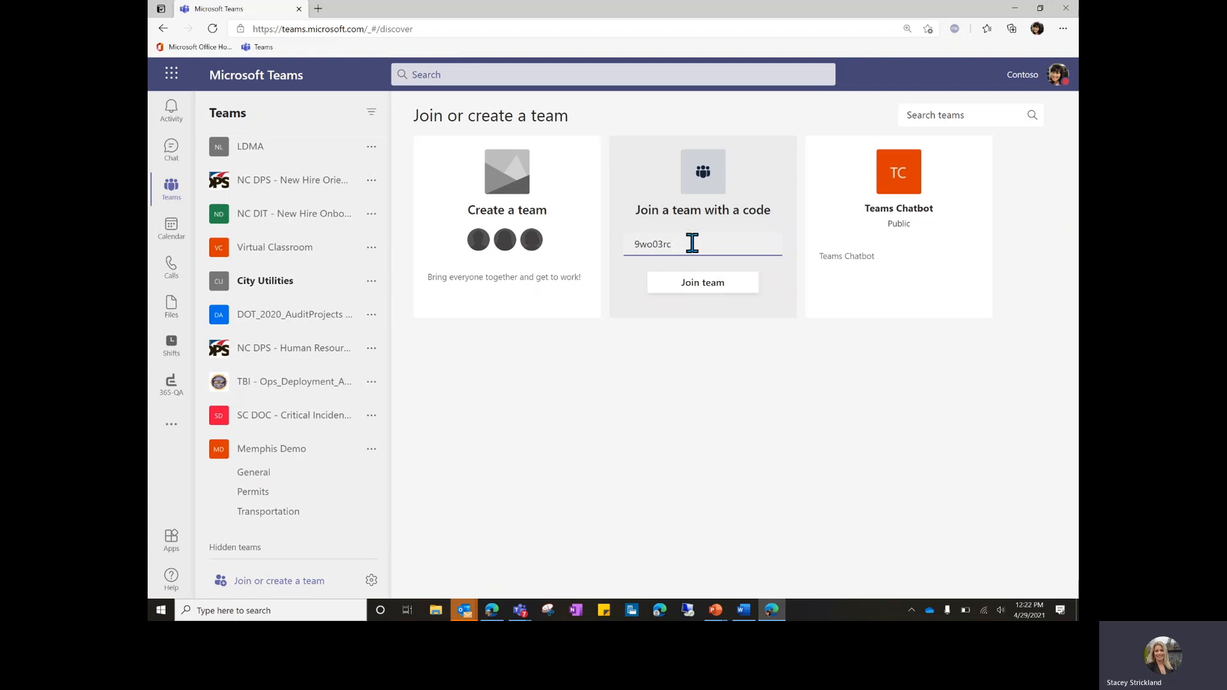
click(705, 287)
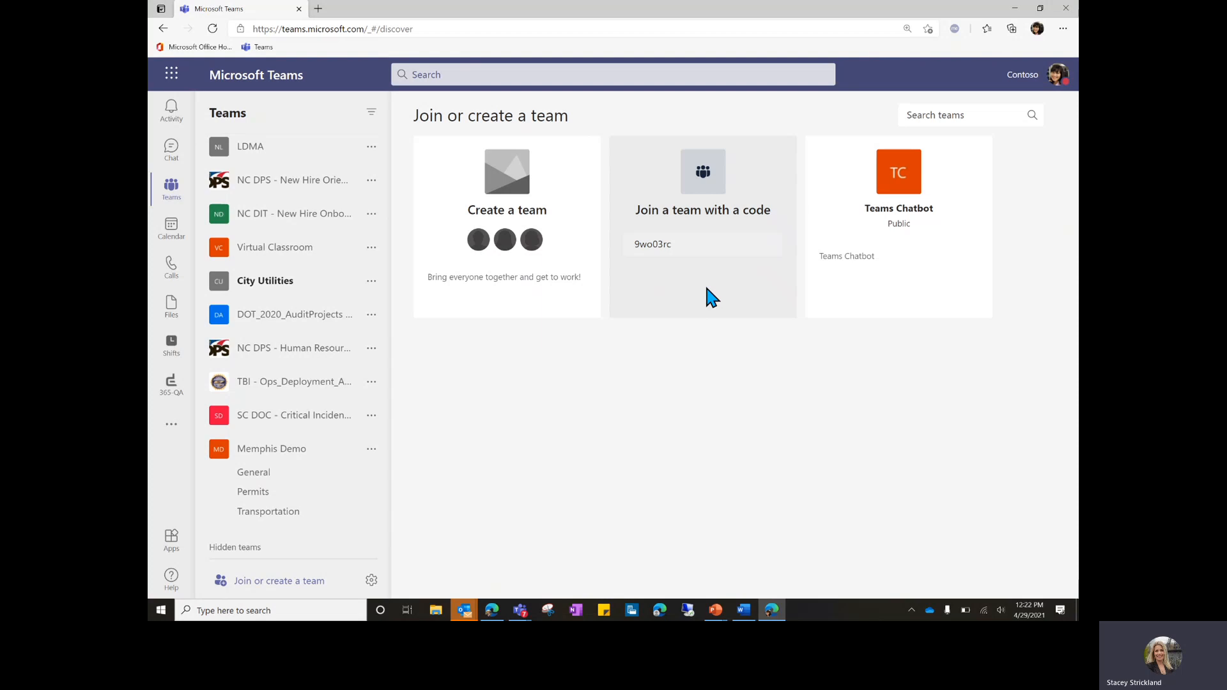